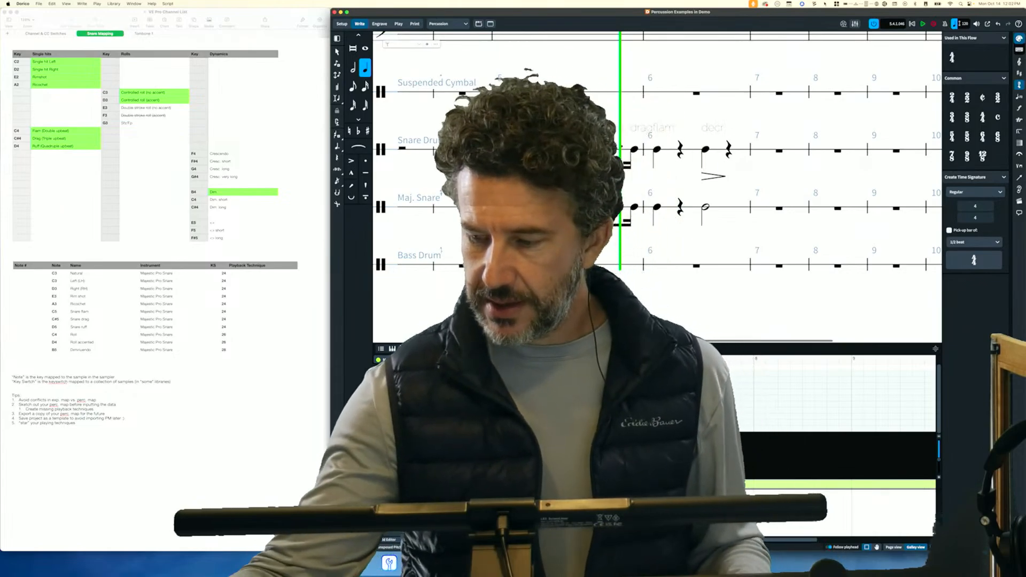
Play back the whole Snare Drum phrase starting at bar 5 on its own
{"action": "left_click", "coordinate": [505, 206]}
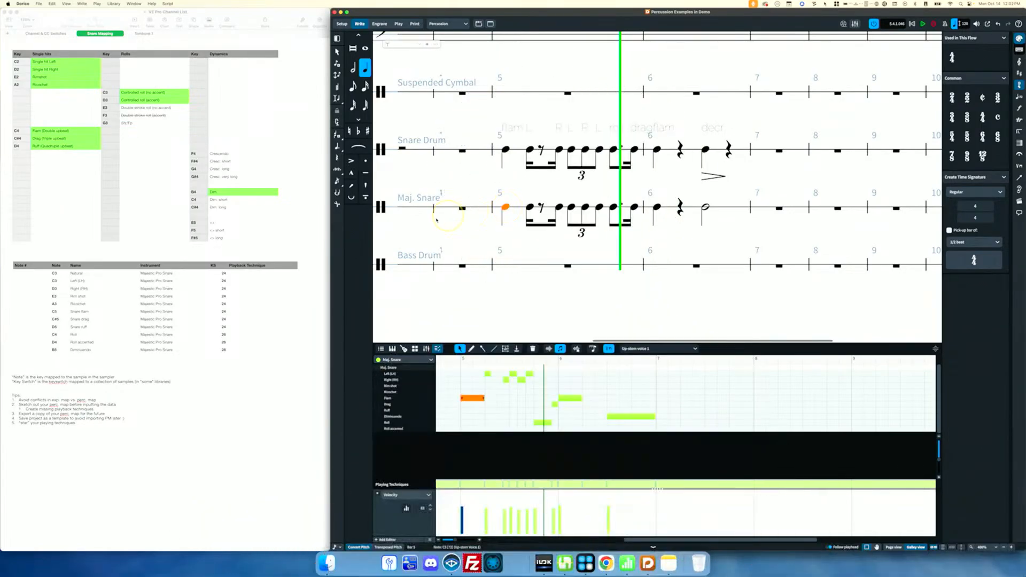
{"action": "left_click", "coordinate": [505, 149]}
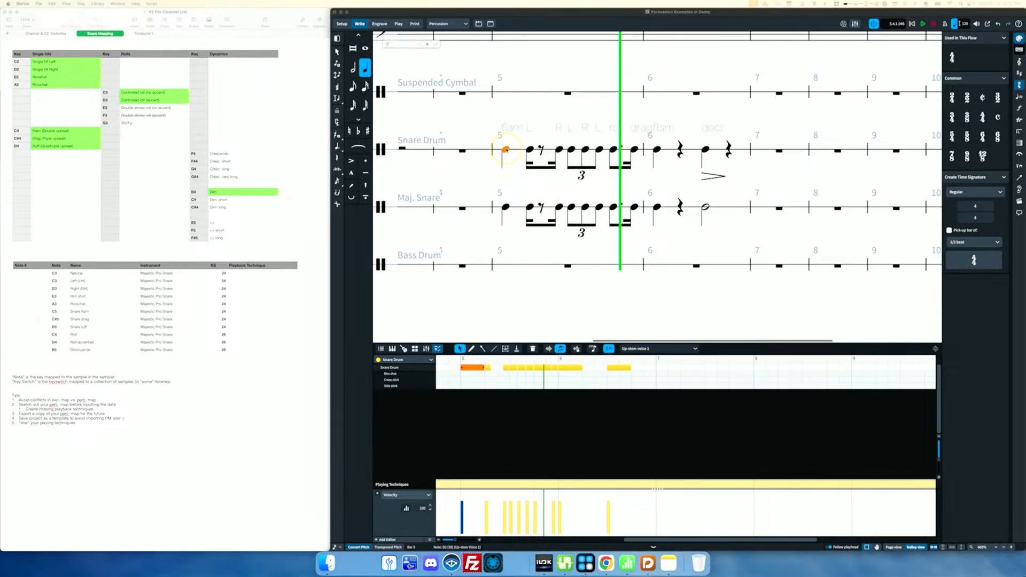
{"action": "key", "text": "super+shift+a"}
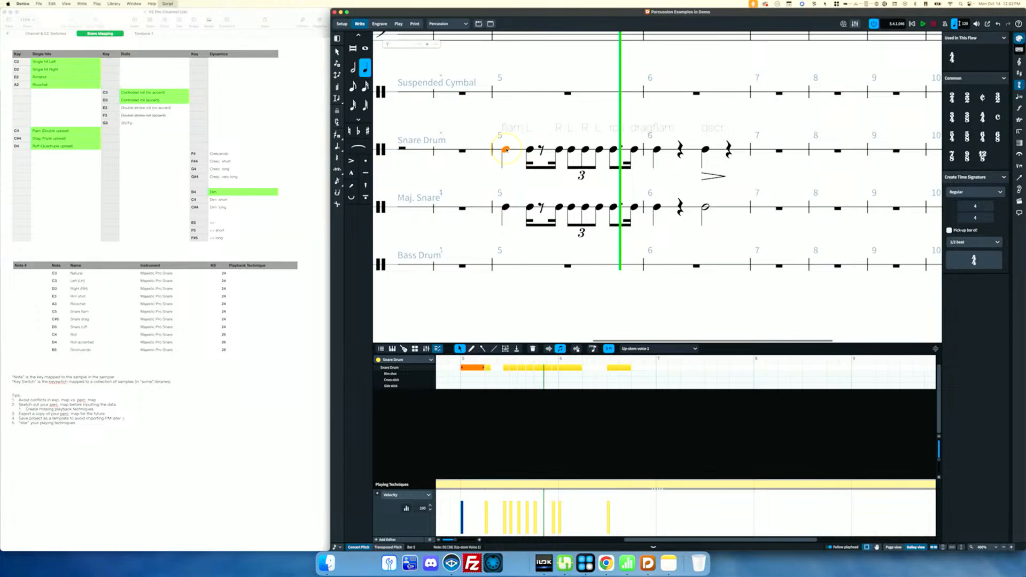
{"action": "key", "text": "p"}
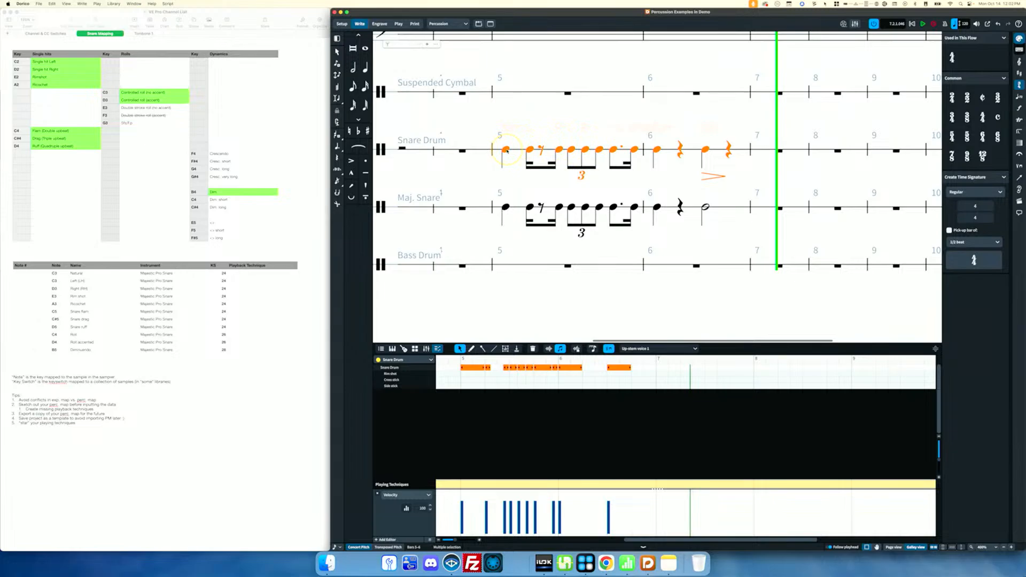
{"action": "key", "text": "p"}
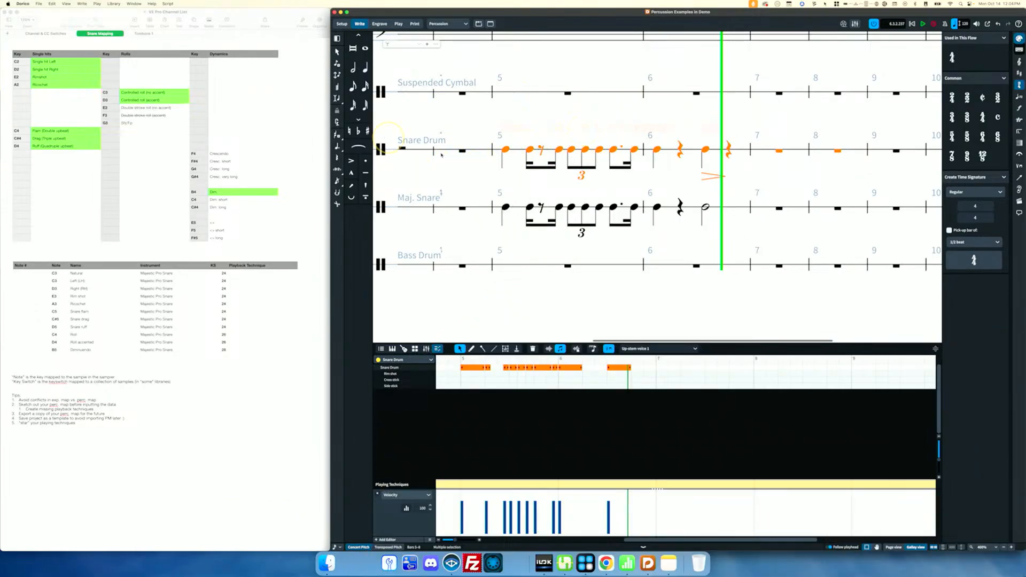
Select the full Maj. Snare phrase from bar 5 and play it back for comparison
{"action": "left_click", "coordinate": [506, 207]}
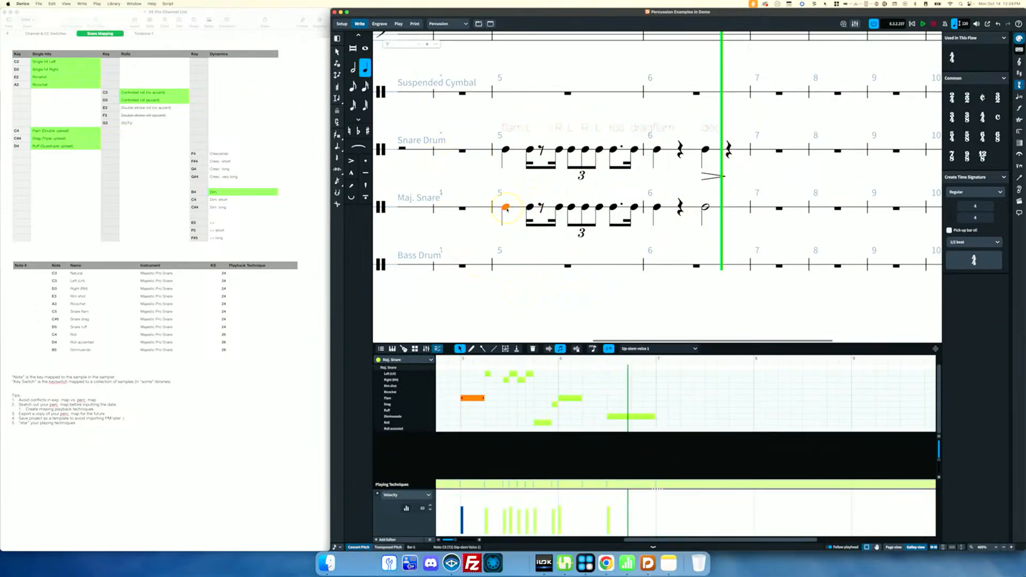
{"action": "key", "text": "shift+super+Right"}
{"action": "key", "text": "shift+super+Right"}
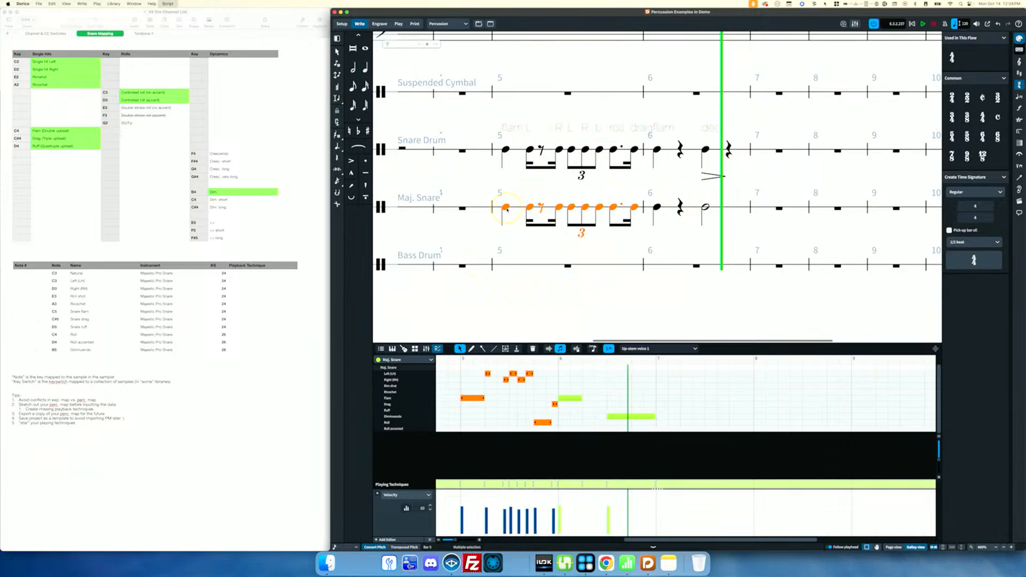
{"action": "key", "text": "space"}
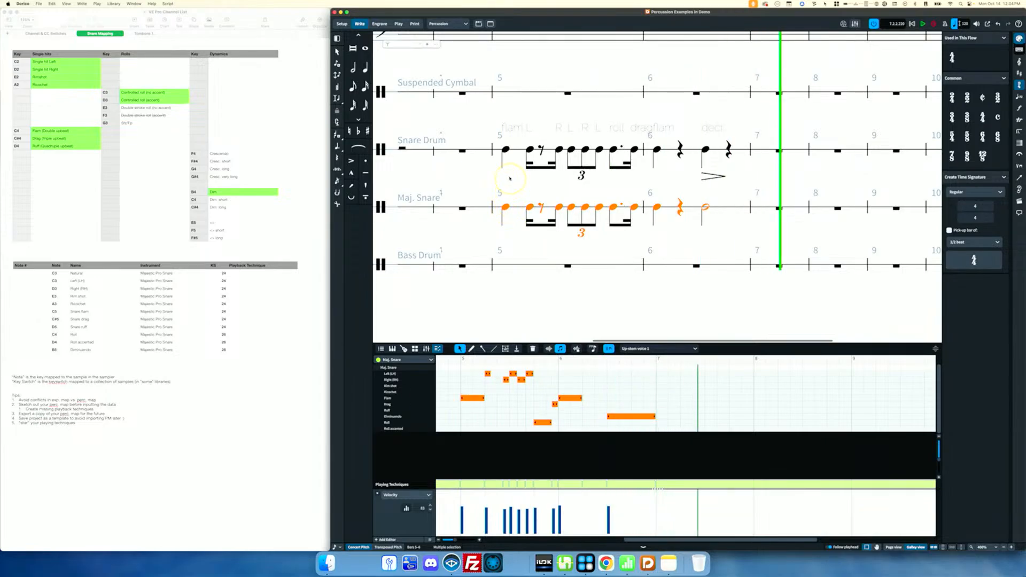
Replay the Snare Drum phrase from bar 5 with all of its notes selected
{"action": "left_click", "coordinate": [506, 150]}
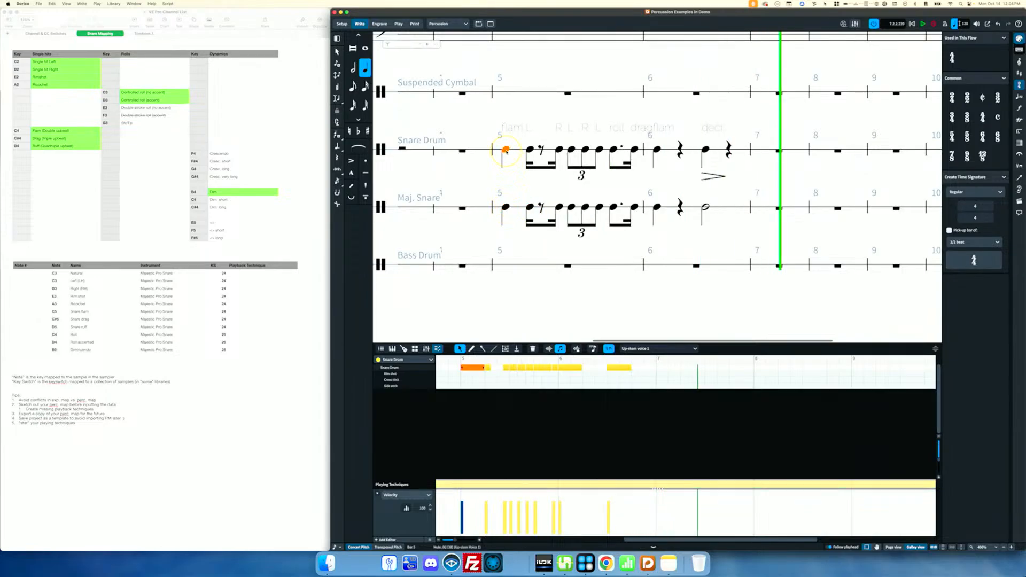
{"action": "key", "text": "shift+super+a"}
{"action": "key", "text": "shift+super+a"}
{"action": "key", "text": "space"}
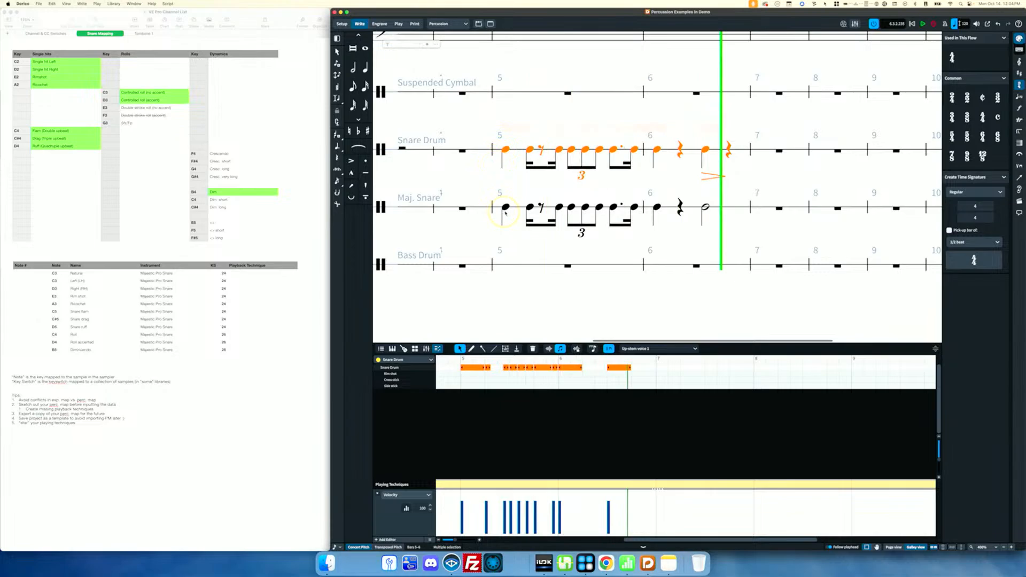
Listen to the Maj. Snare phrase in bars 5 and 6 again and stop the playback
{"action": "left_click", "coordinate": [505, 207]}
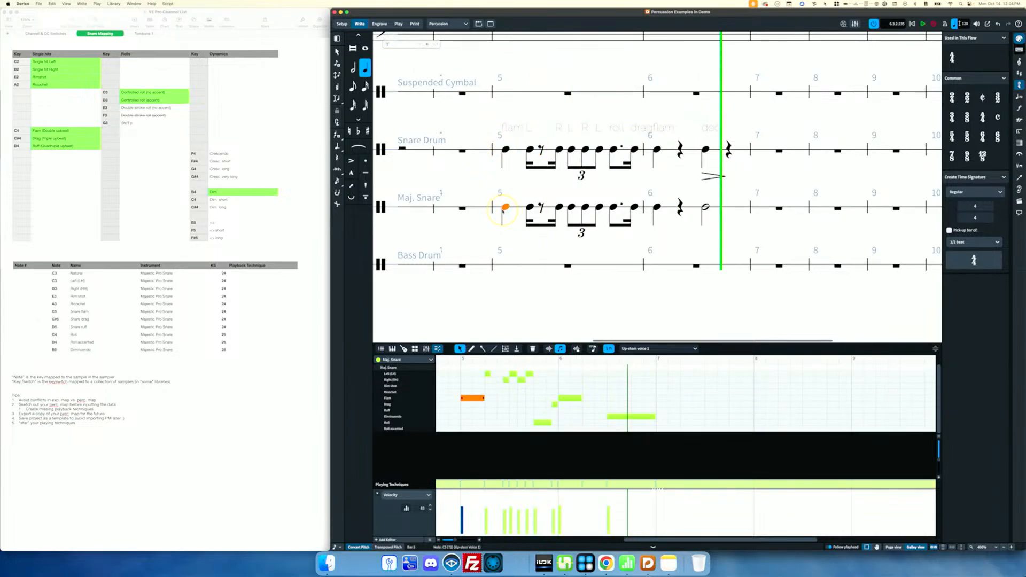
{"action": "key", "text": "shift+super+a"}
{"action": "key", "text": "space"}
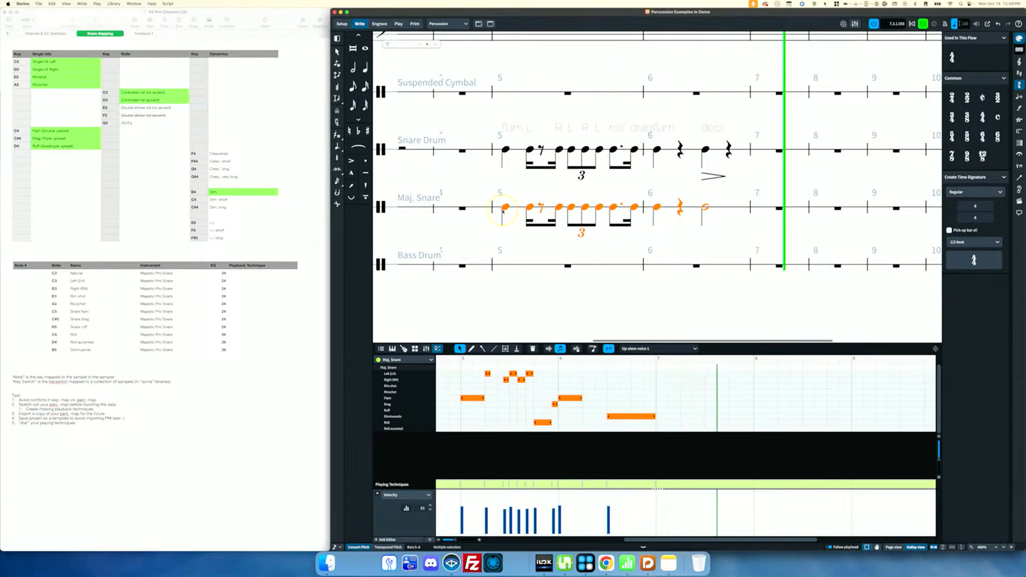
{"action": "key", "text": "space"}
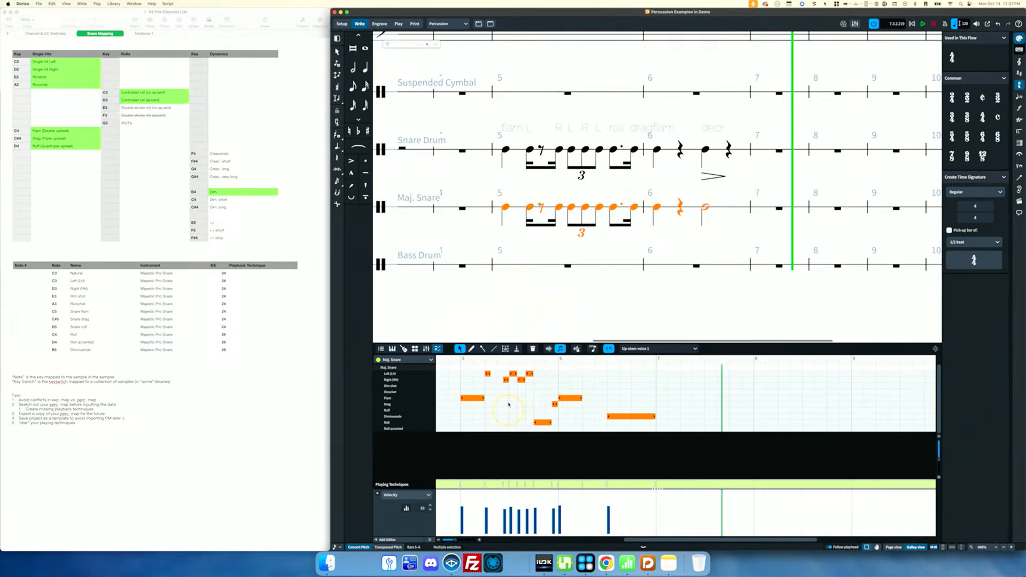
Open the percussion playing techniques editor for the Maj. Snare instrument in Setup mode and move its dialog clear of the player list
{"action": "left_click", "coordinate": [340, 25]}
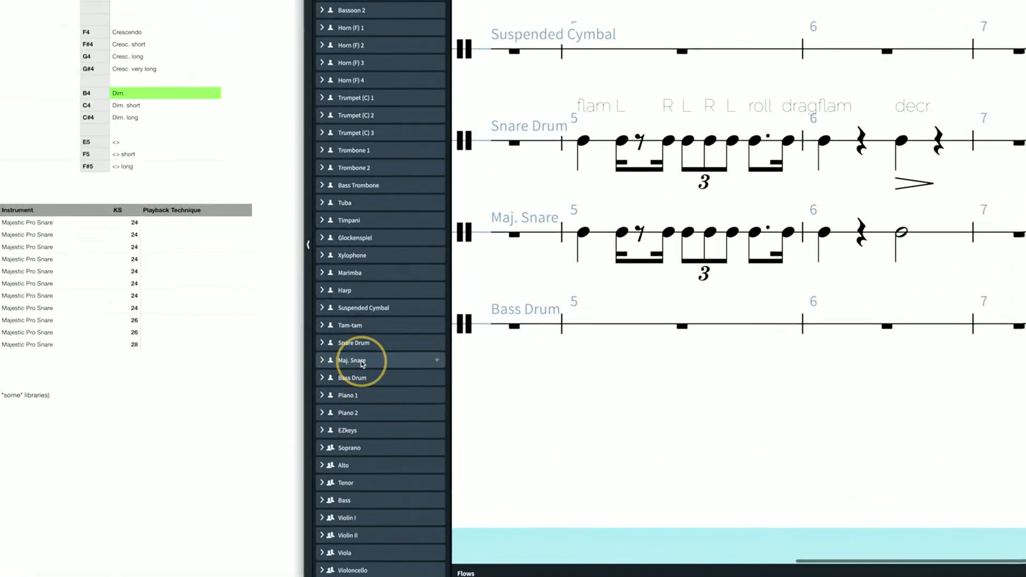
{"action": "left_click", "coordinate": [363, 363]}
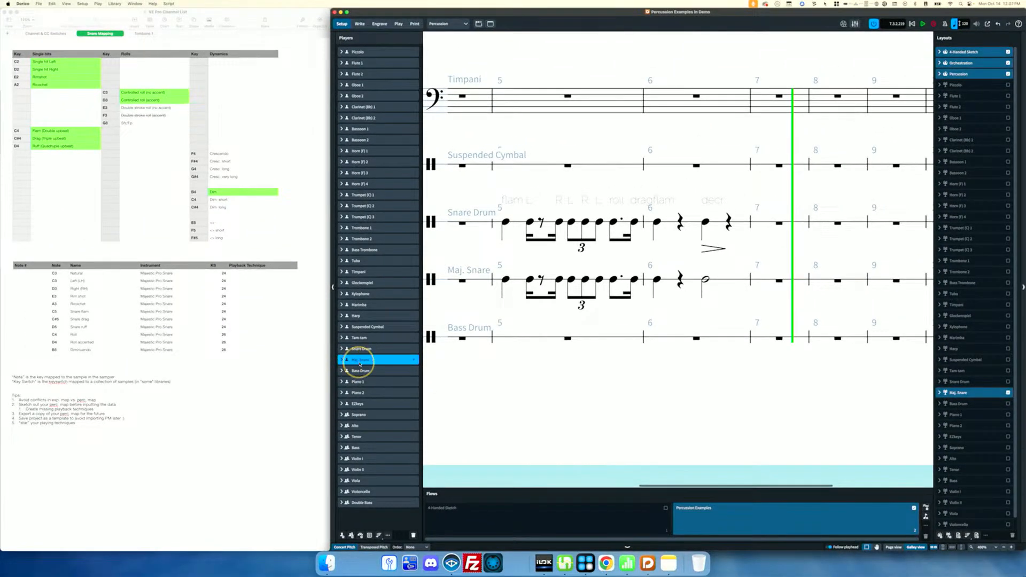
{"action": "left_click", "coordinate": [342, 359]}
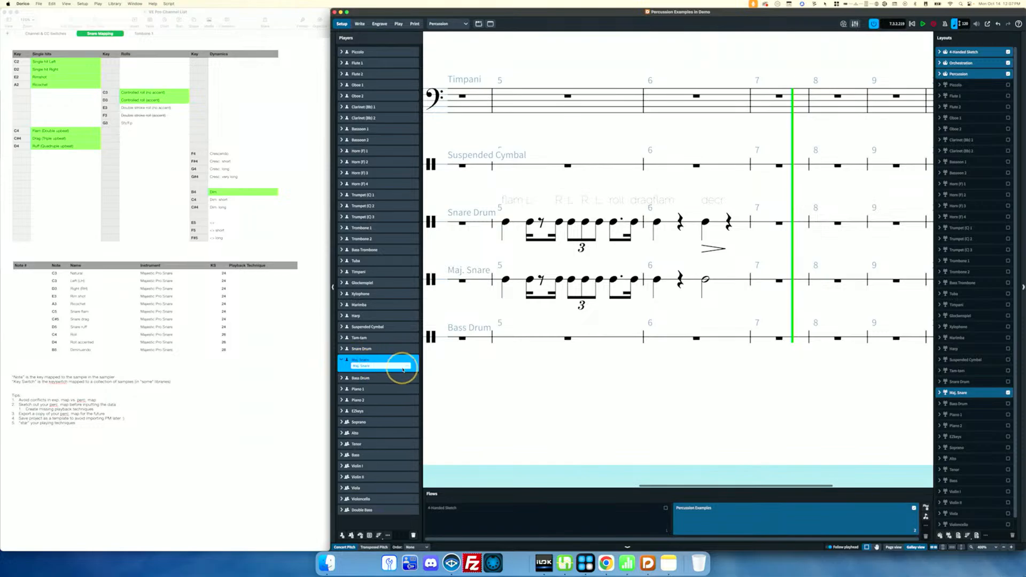
{"action": "left_click", "coordinate": [408, 367]}
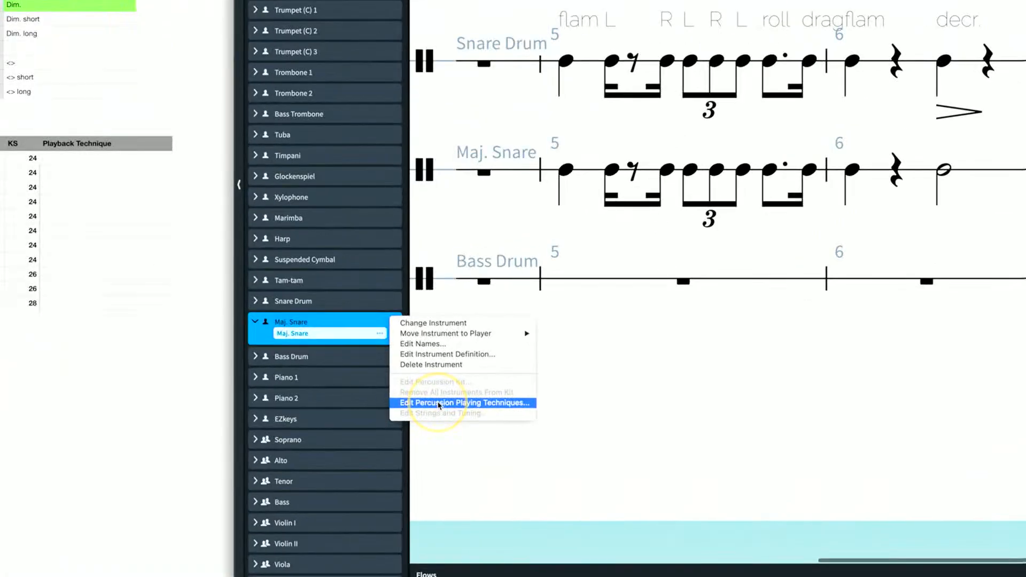
{"action": "left_click", "coordinate": [438, 404]}
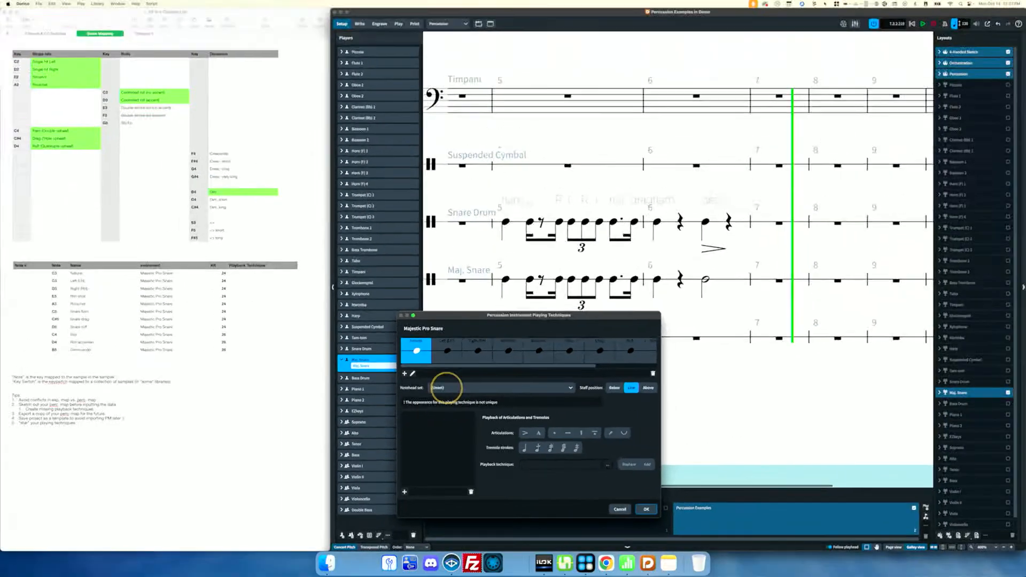
{"action": "left_click_drag", "start_coordinate": [482, 318], "coordinate": [394, 155]}
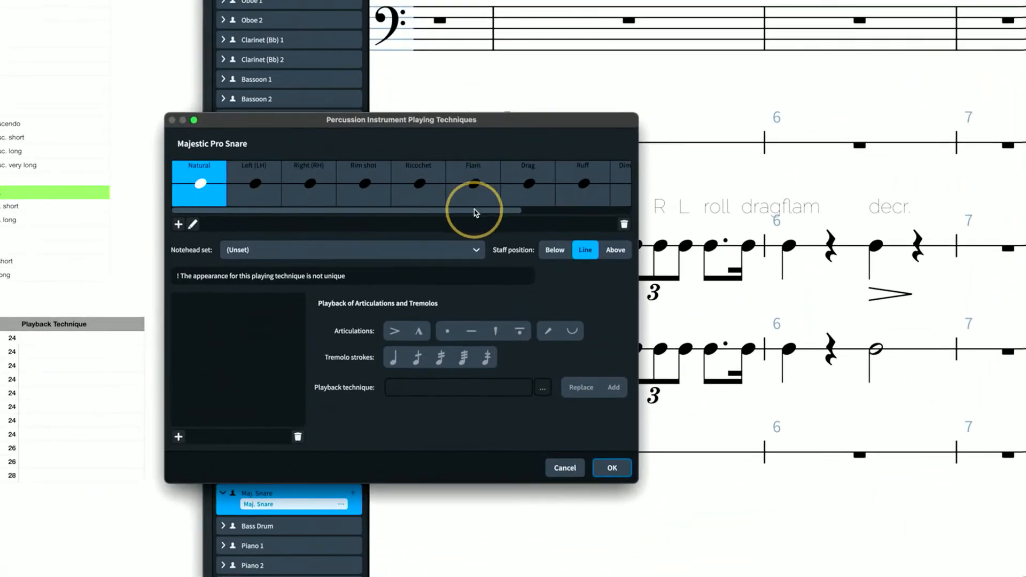
Go through the Majestic Pro Snare's playing techniques one by one, from Left (LH) to Roll accented, and close the dialog
{"action": "left_click_drag", "start_coordinate": [474, 213], "coordinate": [595, 220]}
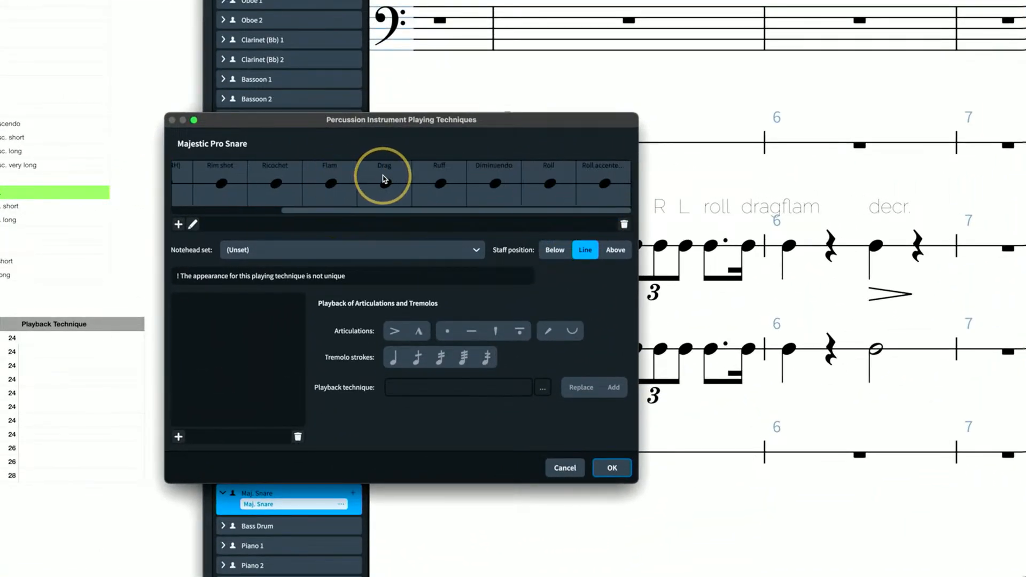
{"action": "left_click_drag", "start_coordinate": [503, 212], "coordinate": [351, 201]}
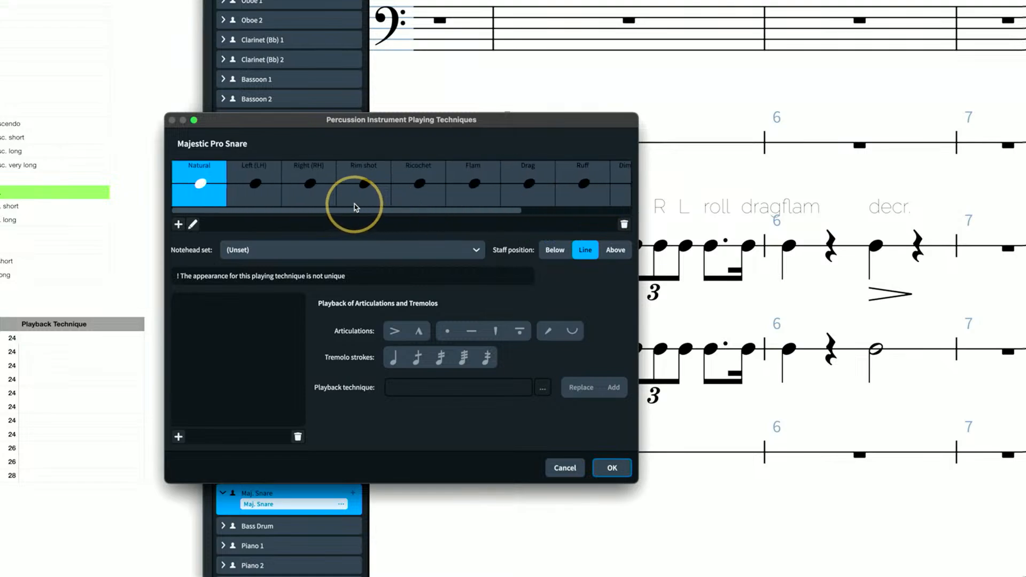
{"action": "left_click", "coordinate": [259, 184]}
{"action": "left_click", "coordinate": [308, 195]}
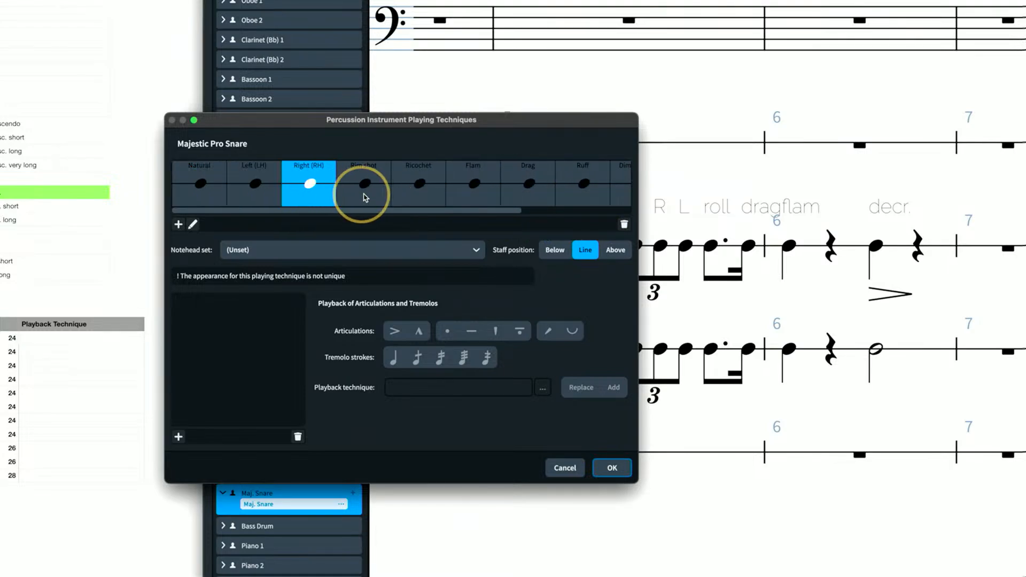
{"action": "left_click", "coordinate": [365, 195]}
{"action": "left_click", "coordinate": [416, 196]}
{"action": "left_click", "coordinate": [473, 199]}
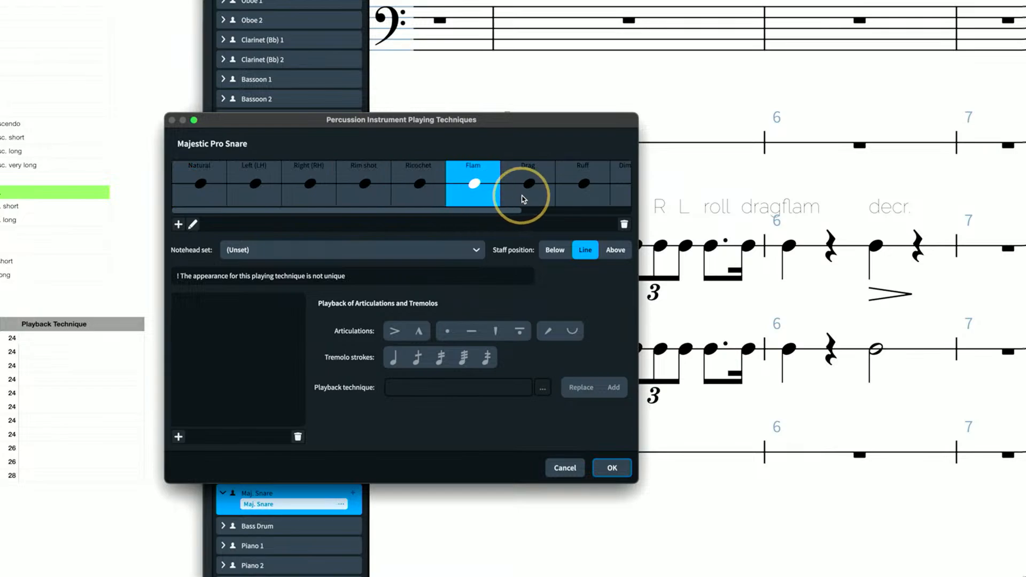
{"action": "left_click", "coordinate": [524, 199]}
{"action": "left_click", "coordinate": [572, 201]}
{"action": "left_click_drag", "start_coordinate": [516, 213], "coordinate": [604, 213]}
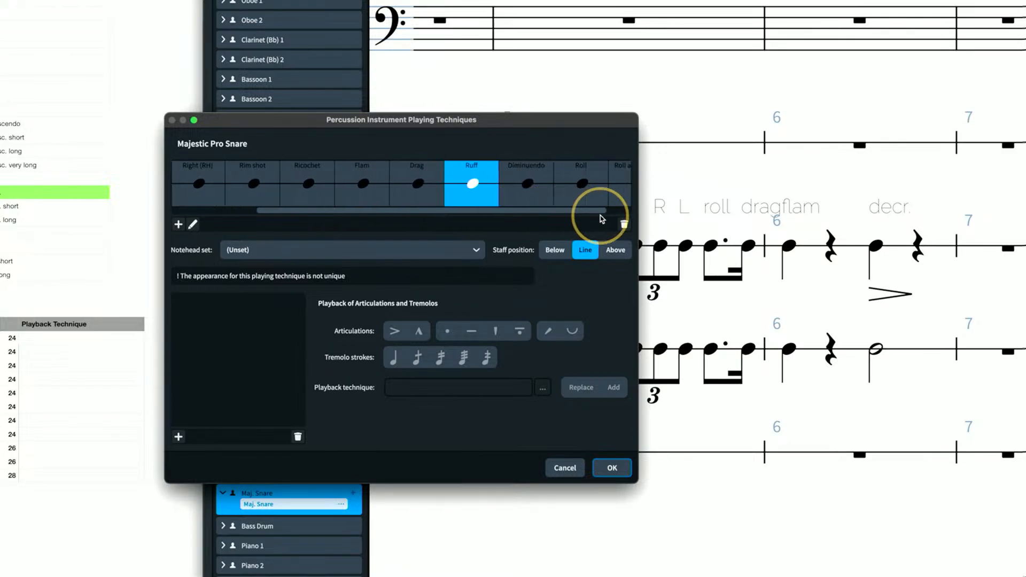
{"action": "left_click", "coordinate": [504, 192]}
{"action": "left_click", "coordinate": [559, 192]}
{"action": "left_click", "coordinate": [606, 184]}
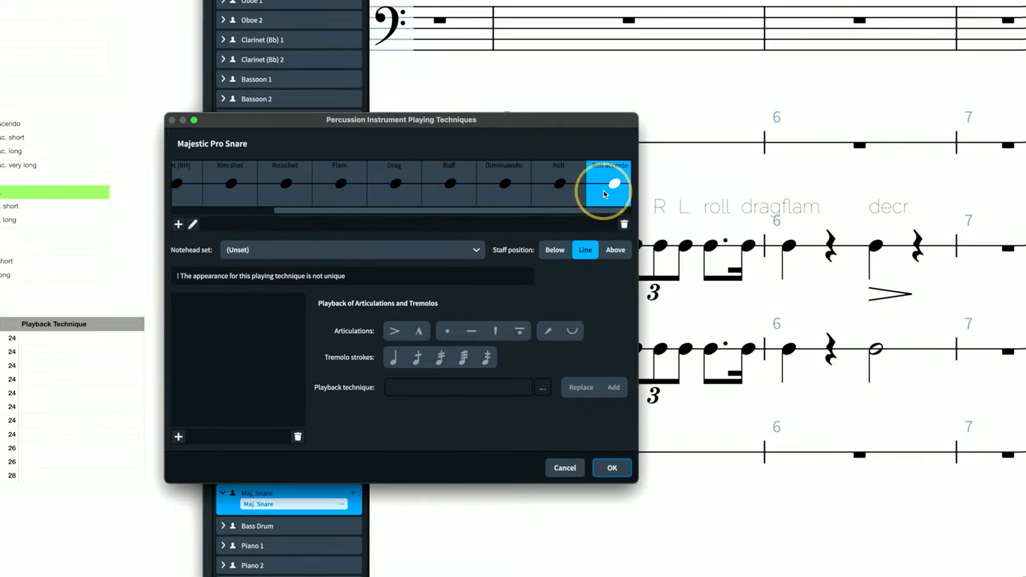
{"action": "left_click_drag", "start_coordinate": [591, 211], "coordinate": [518, 218]}
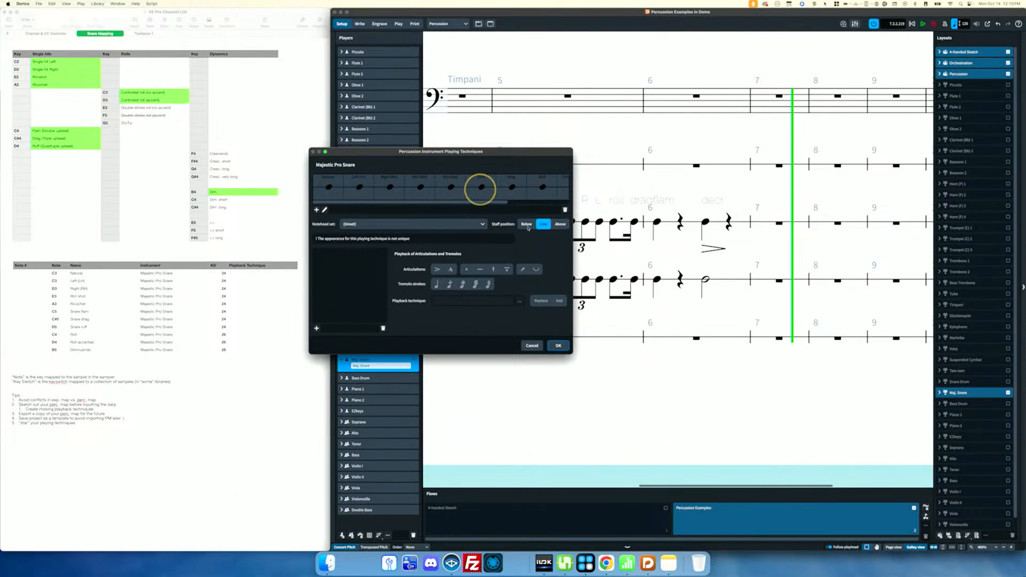
{"action": "left_click", "coordinate": [558, 346]}
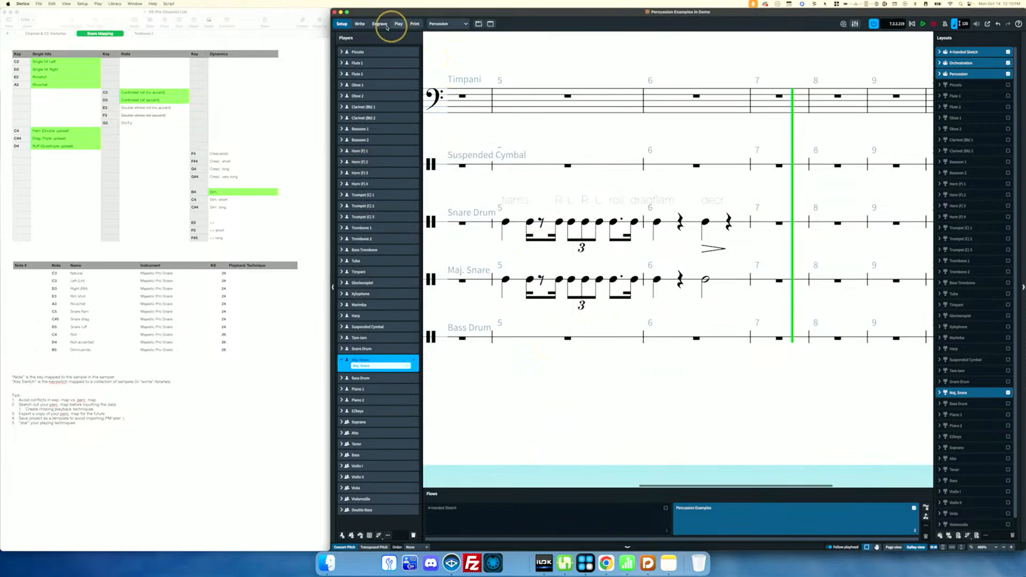
Return to Write mode and try switching the playing technique of the Maj. Snare's first note in bar 5, then restore it to Flam
{"action": "left_click", "coordinate": [360, 24]}
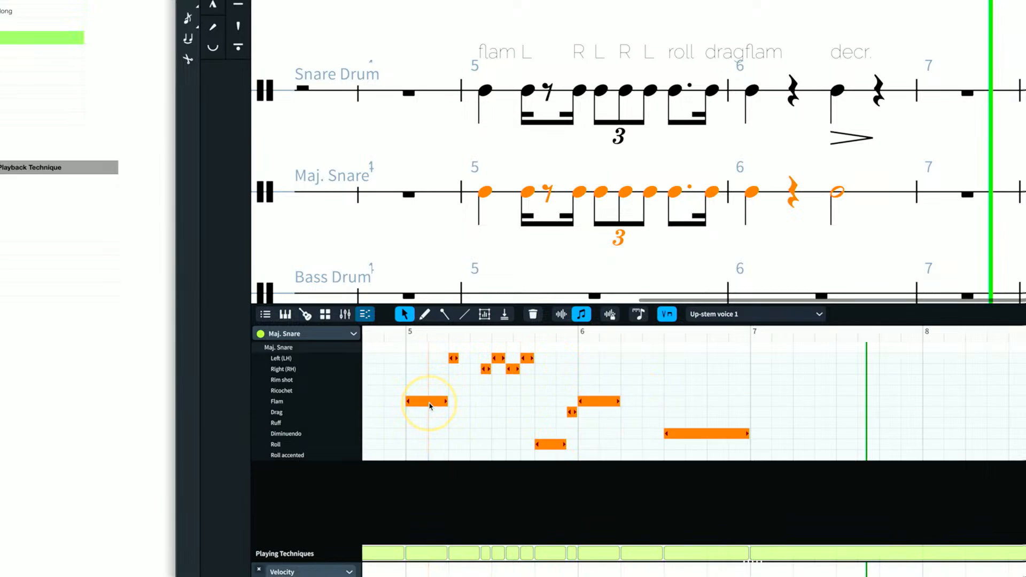
{"action": "left_click", "coordinate": [486, 274]}
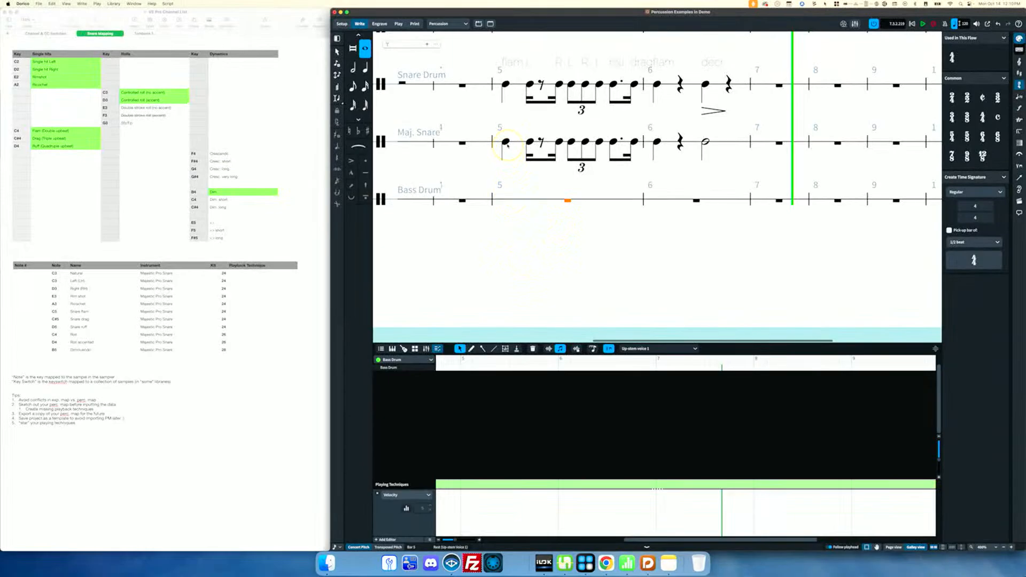
{"action": "left_click", "coordinate": [506, 142]}
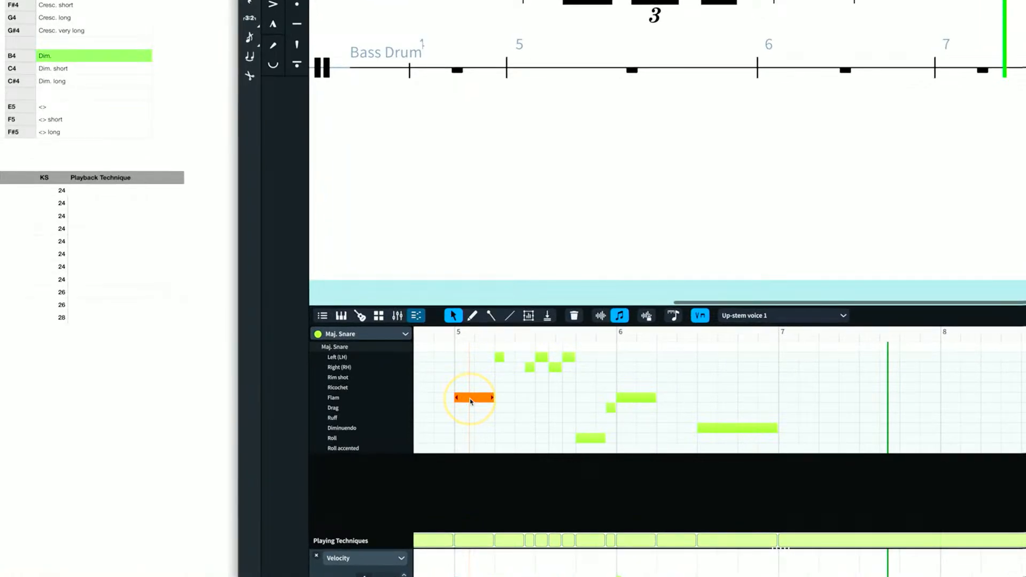
{"action": "key", "text": "alt+Down"}
{"action": "key", "text": "alt+Up"}
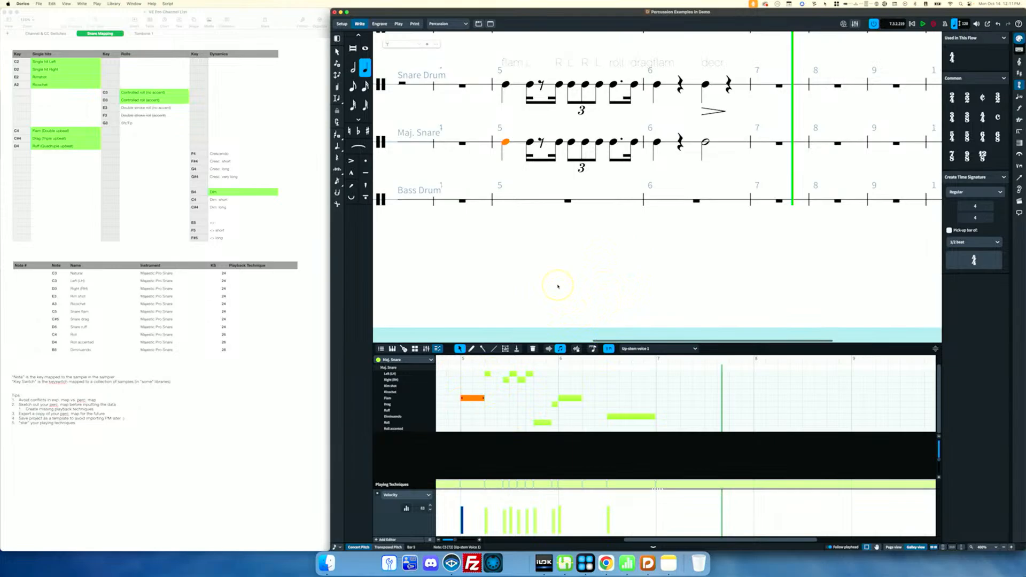
Set the Timpani track's expression map to CC11 Dynamics in Play mode
{"action": "left_click", "coordinate": [398, 23]}
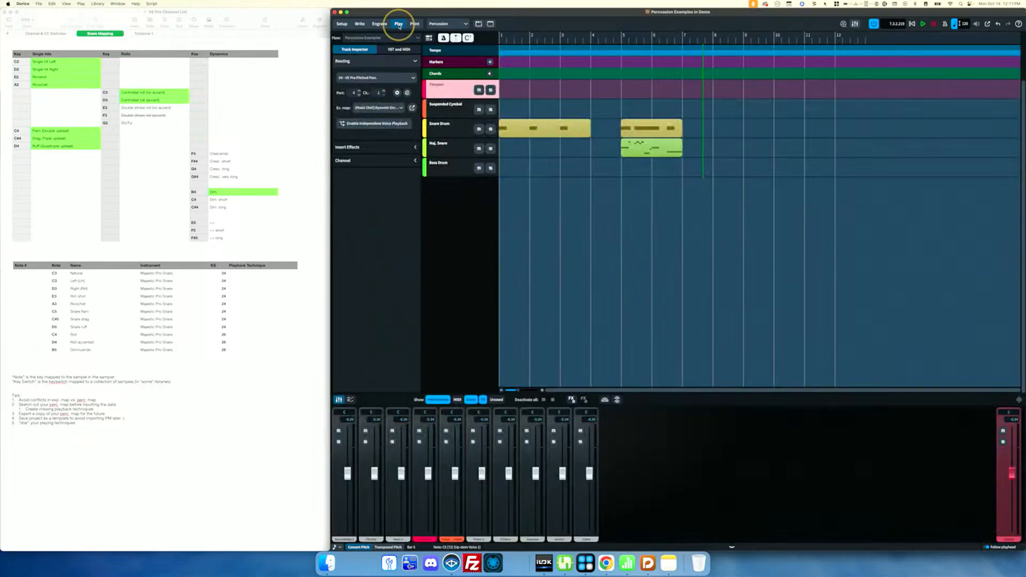
{"action": "left_click", "coordinate": [401, 107]}
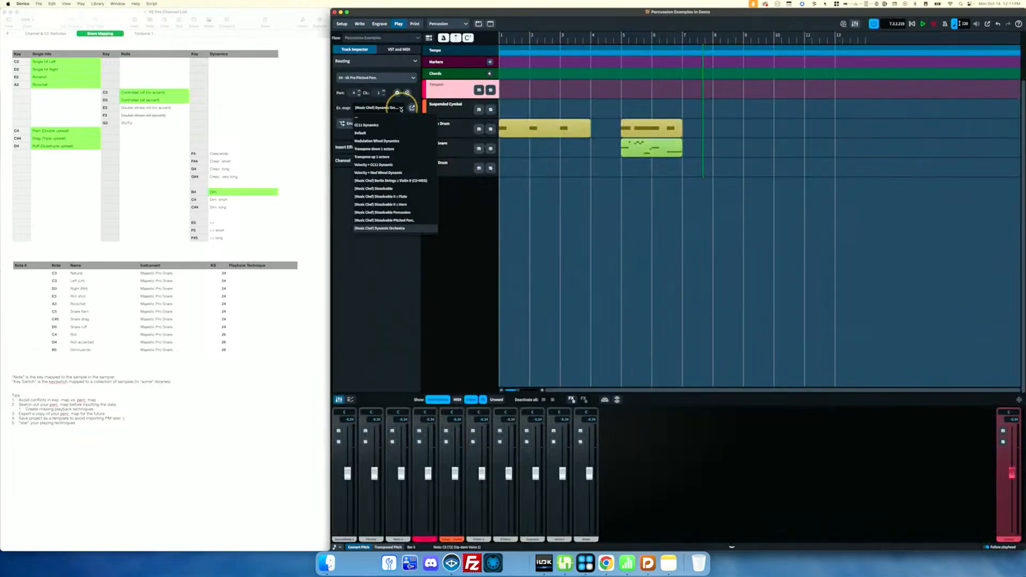
{"action": "left_click", "coordinate": [388, 124]}
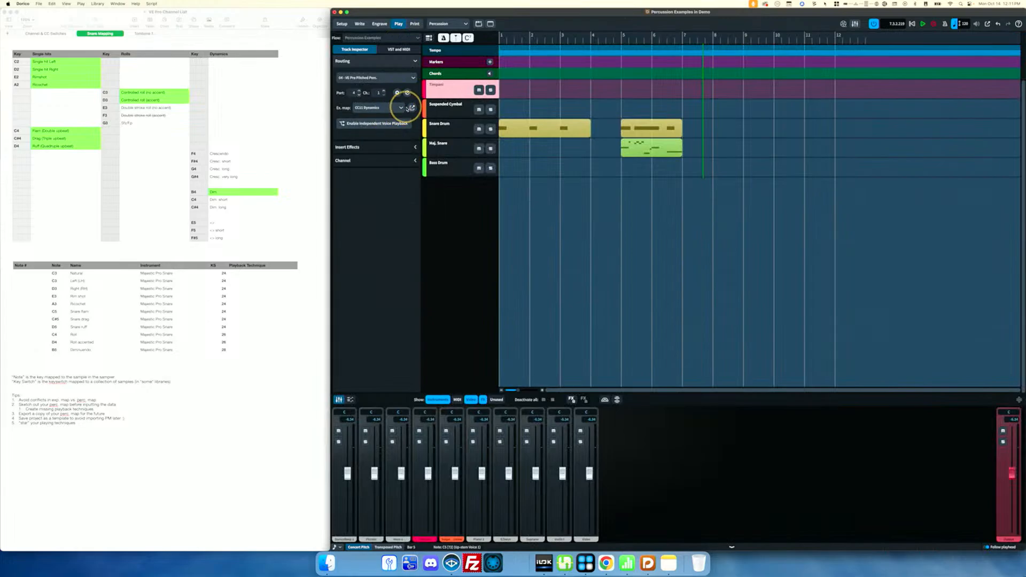
Clear the percussion map assignment of the Maj. Snare track
{"action": "left_click", "coordinate": [451, 165]}
{"action": "left_click", "coordinate": [442, 144]}
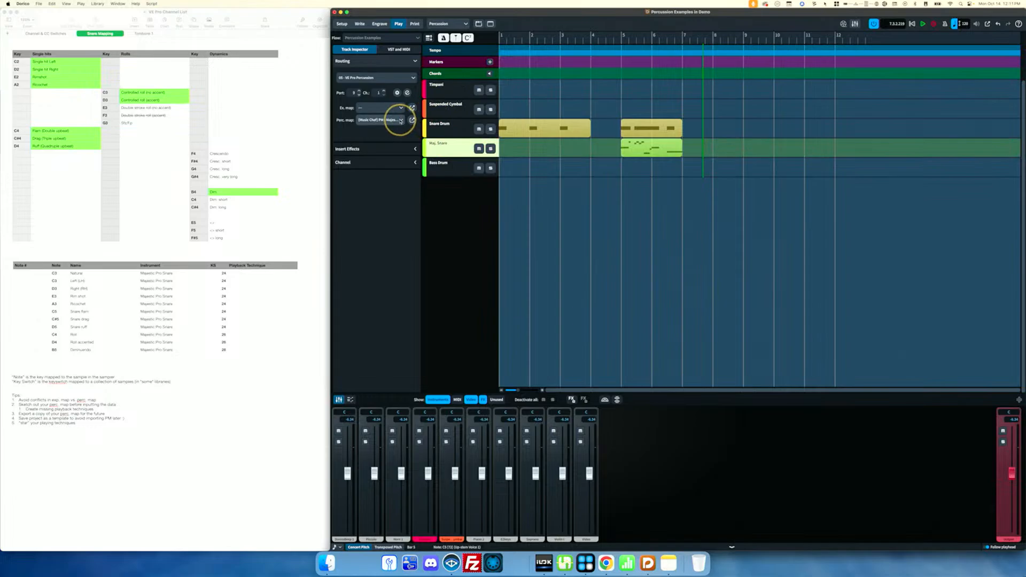
{"action": "left_click", "coordinate": [399, 120]}
{"action": "left_click", "coordinate": [374, 108]}
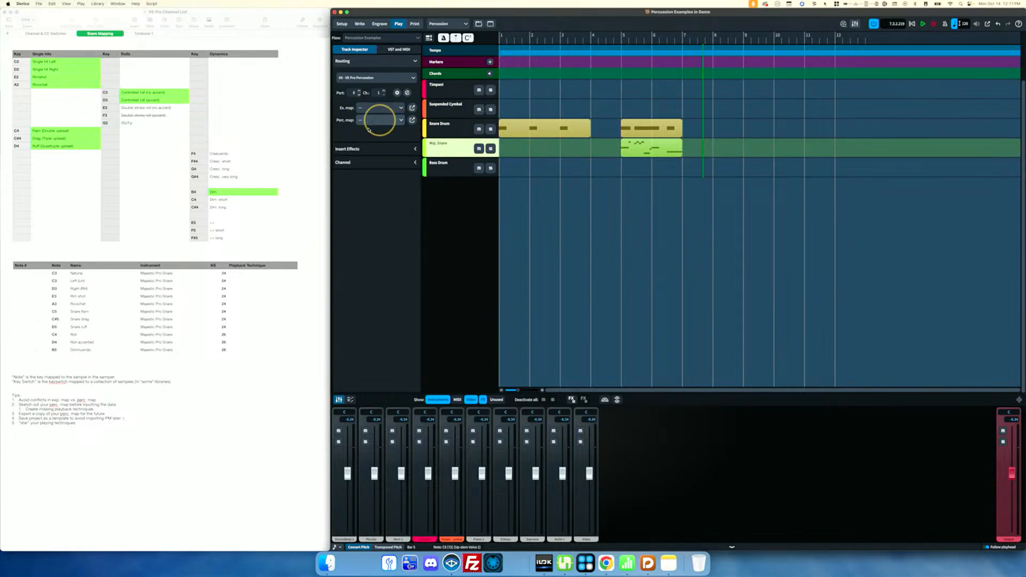
Return to Write mode, select all the Maj. Snare notes in bars 5 and 6, and play them back without a percussion map
{"action": "left_click", "coordinate": [359, 24]}
{"action": "left_click", "coordinate": [505, 143]}
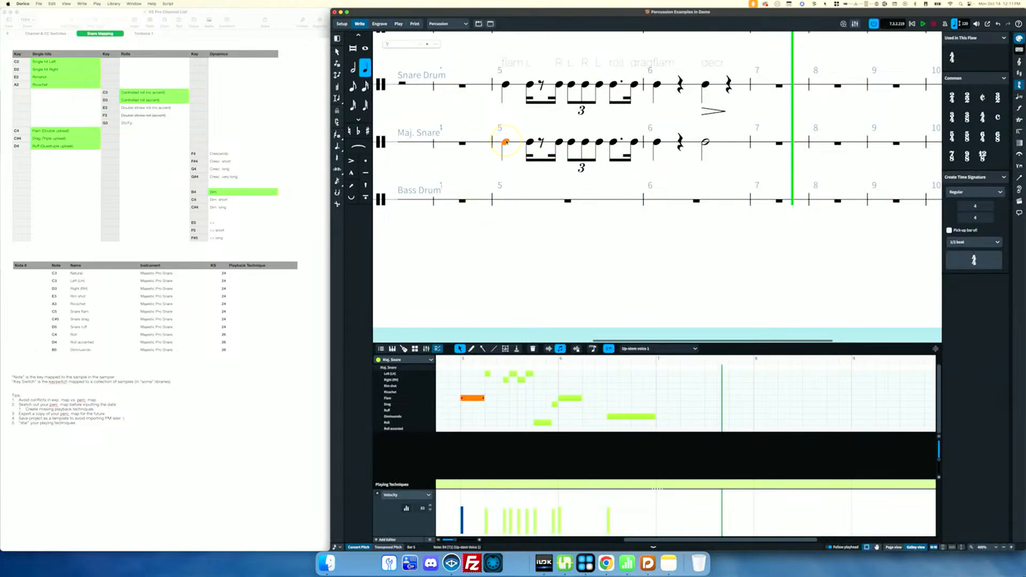
{"action": "key", "text": "super+shift+a"}
{"action": "key", "text": "super+shift+a"}
{"action": "key", "text": "space"}
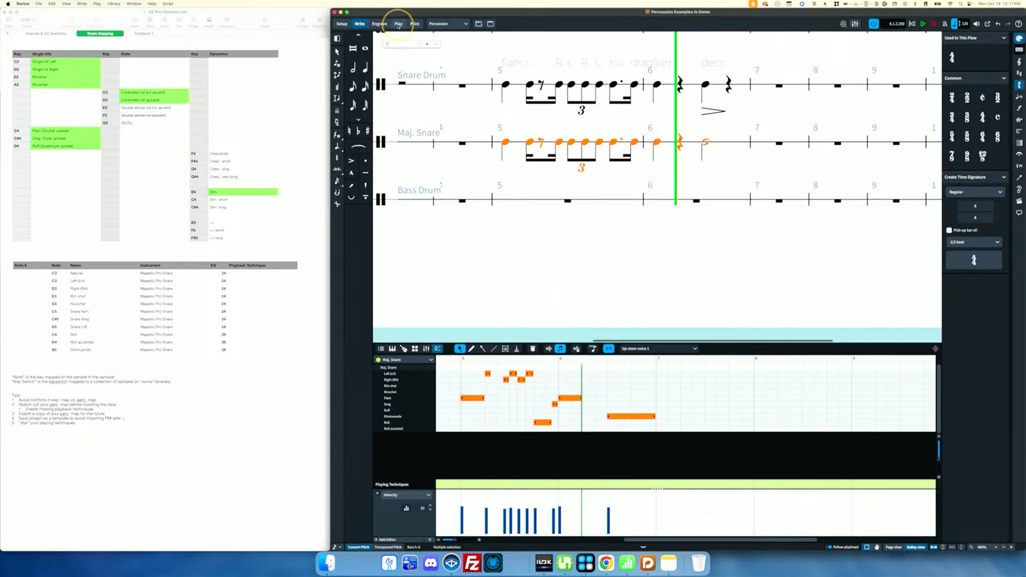
Assign the [Music Chef] PM - Majestic Pro Snare percussion map to the Maj. Snare track in Play mode
{"action": "left_click", "coordinate": [398, 25]}
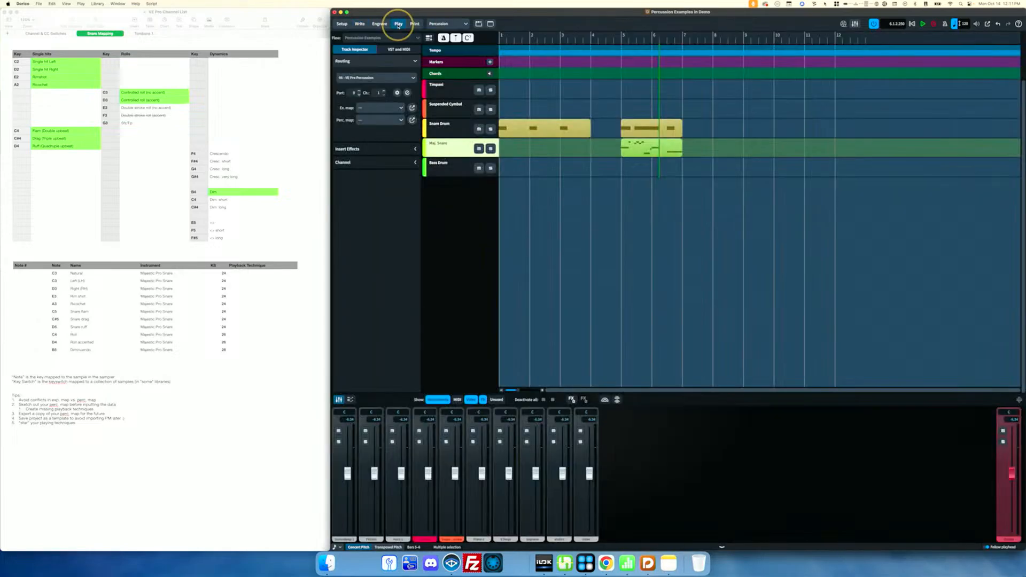
{"action": "left_click", "coordinate": [401, 121]}
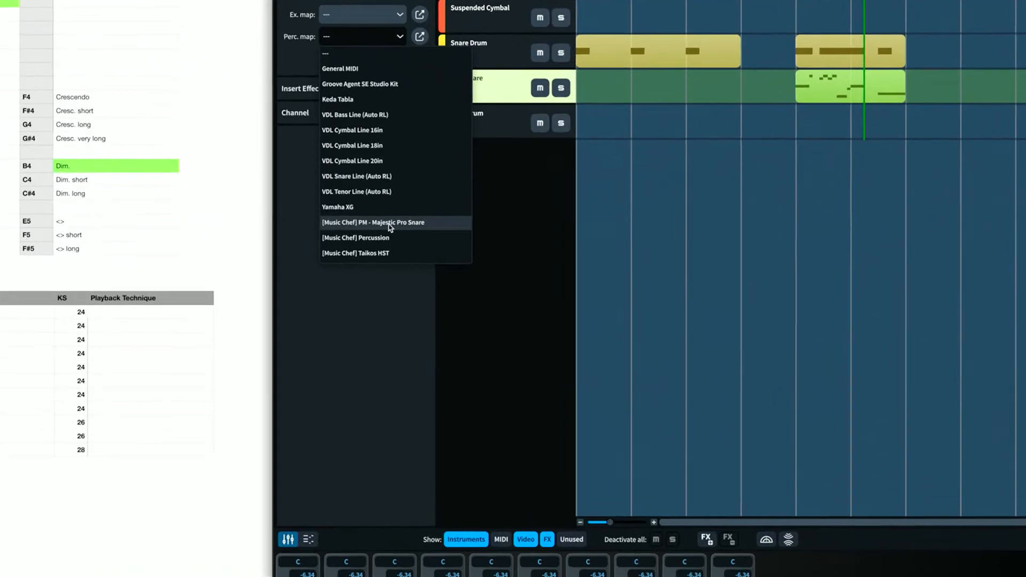
{"action": "left_click", "coordinate": [416, 228]}
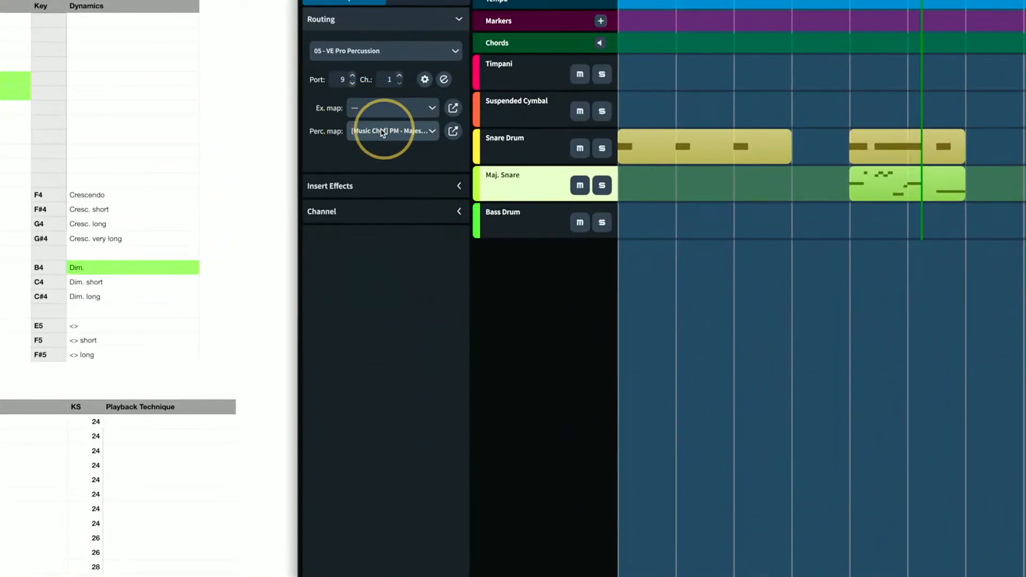
View the expression maps available for the Maj. Snare track and leave its expression map unset
{"action": "left_click", "coordinate": [394, 108]}
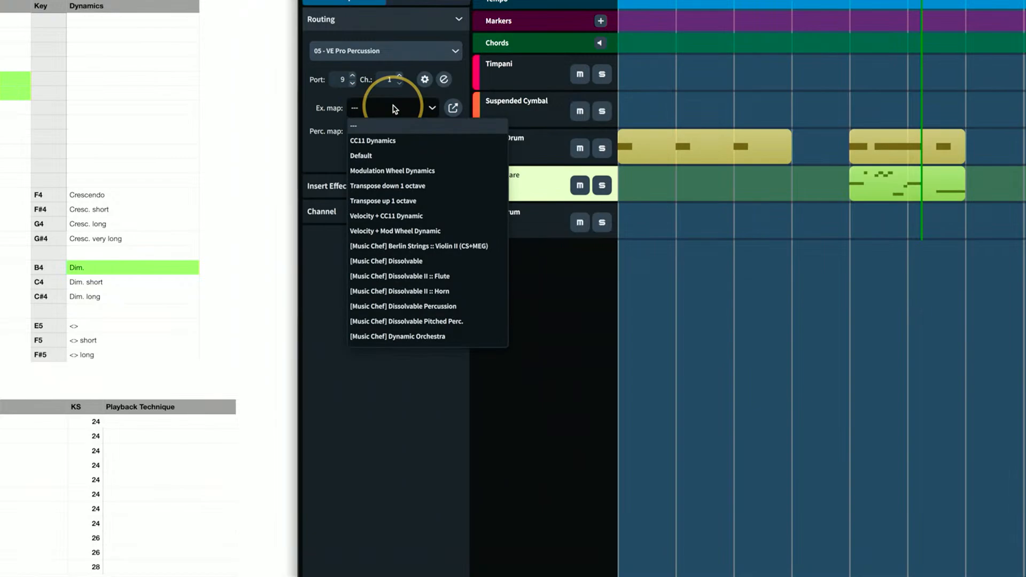
{"action": "left_click", "coordinate": [324, 268]}
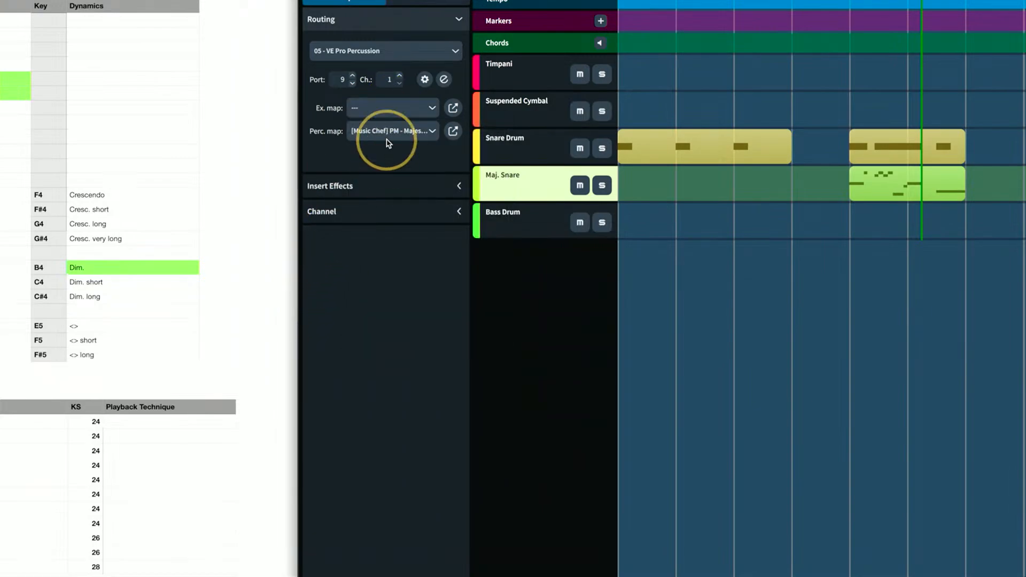
{"action": "left_click", "coordinate": [393, 108]}
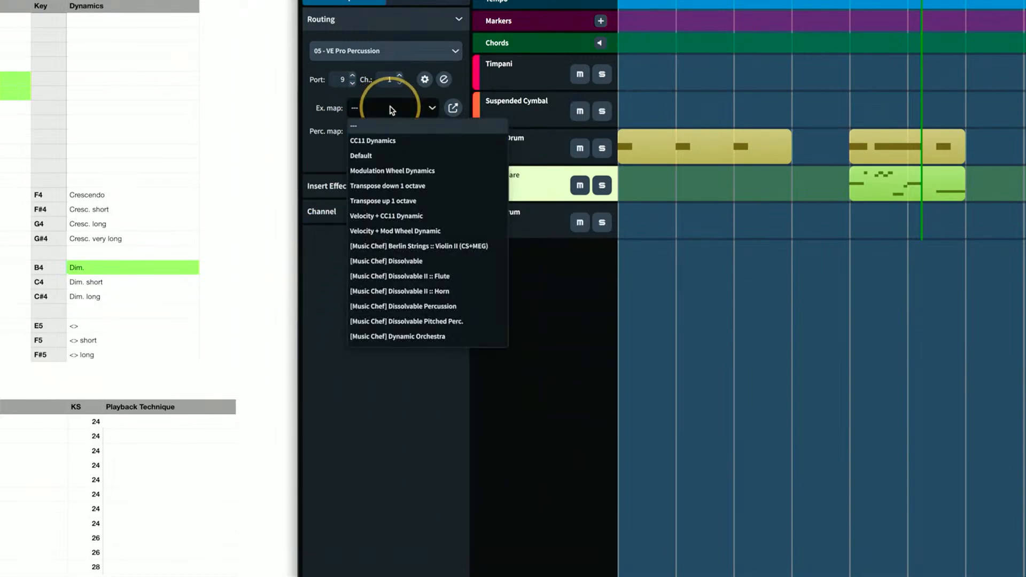
{"action": "left_click", "coordinate": [325, 272]}
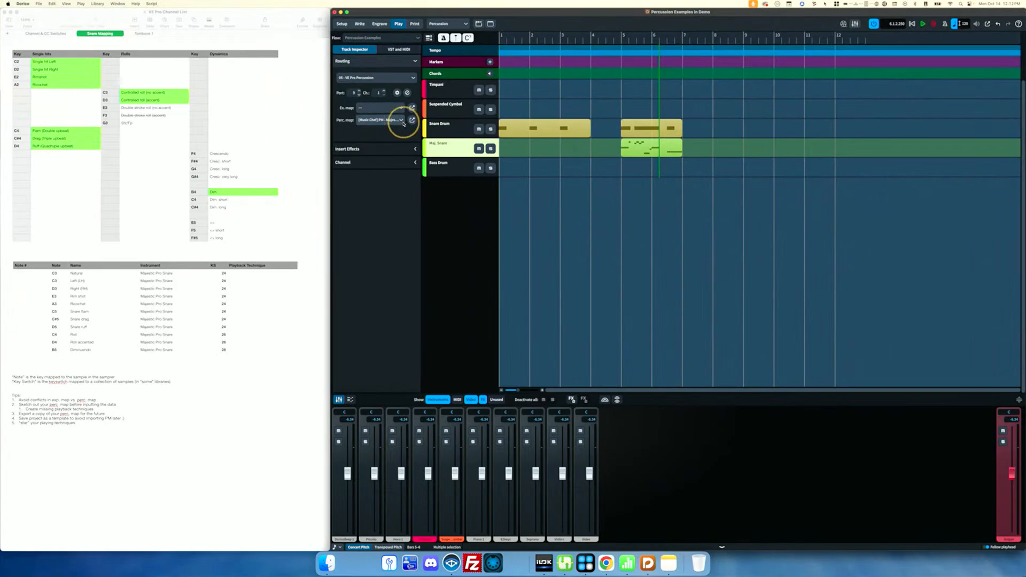
Open the Majestic Pro Snare percussion map for editing, review its drum kit note map, and close the dialog
{"action": "left_click", "coordinate": [413, 120]}
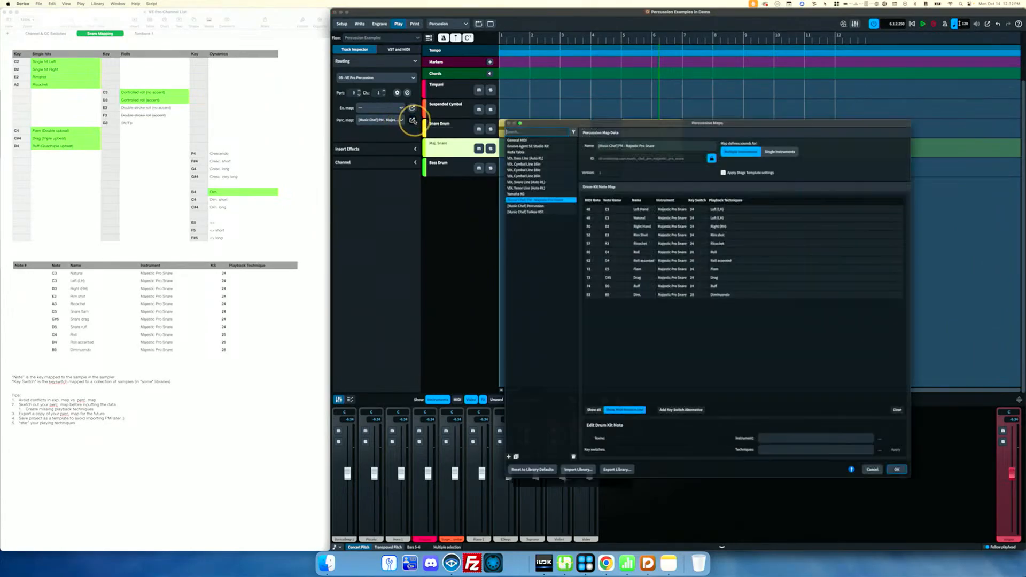
{"action": "left_click_drag", "start_coordinate": [631, 110], "coordinate": [532, 90]}
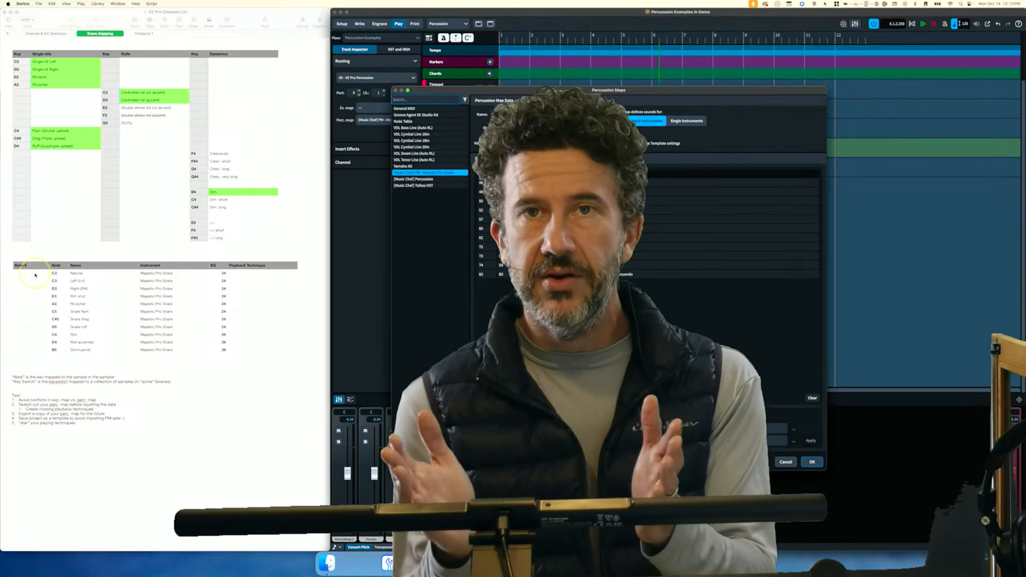
{"action": "key", "text": "ctrl+Right"}
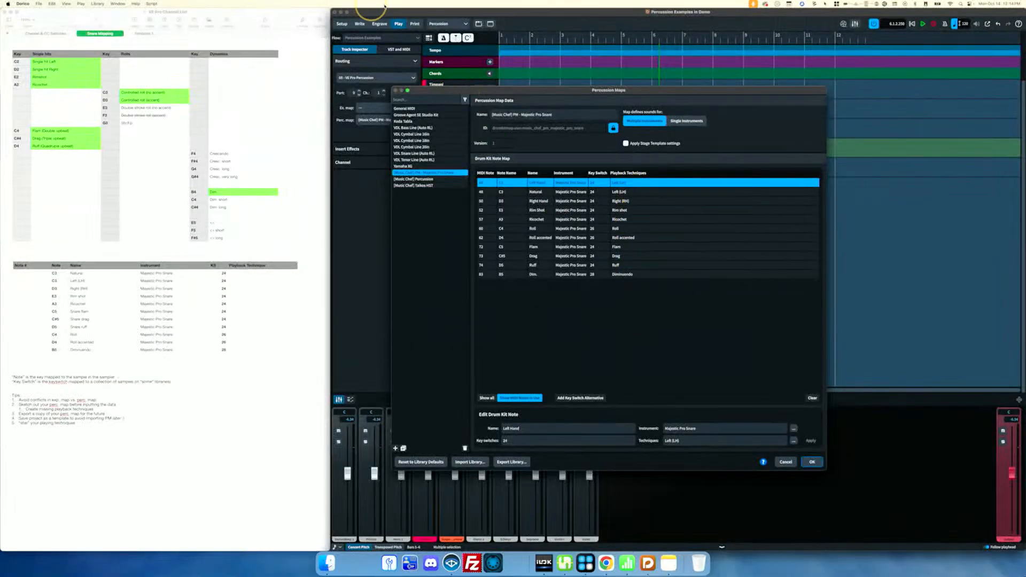
{"action": "left_click", "coordinate": [121, 5]}
{"action": "mouse_move", "coordinate": [99, 4]}
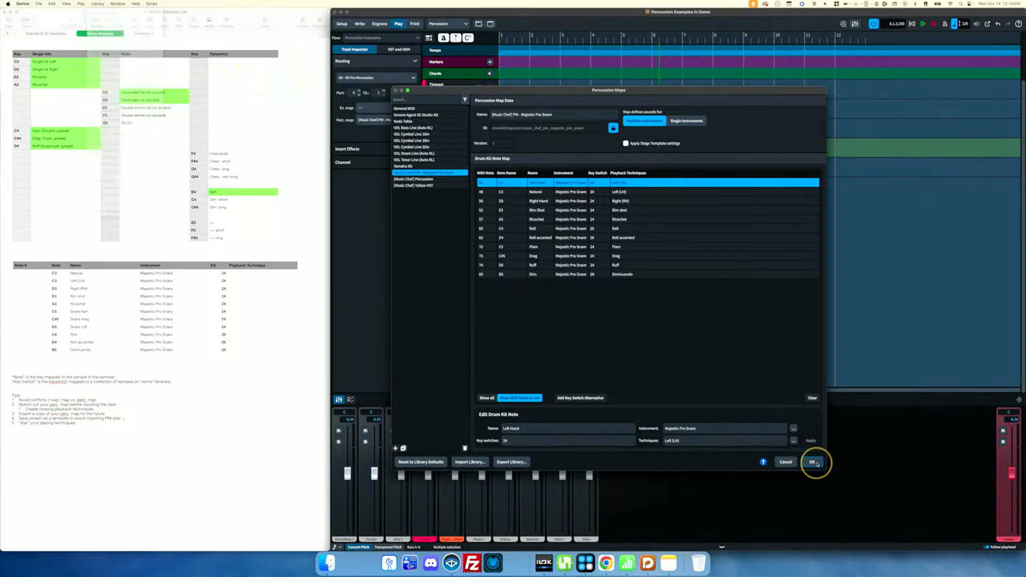
{"action": "left_click", "coordinate": [812, 463]}
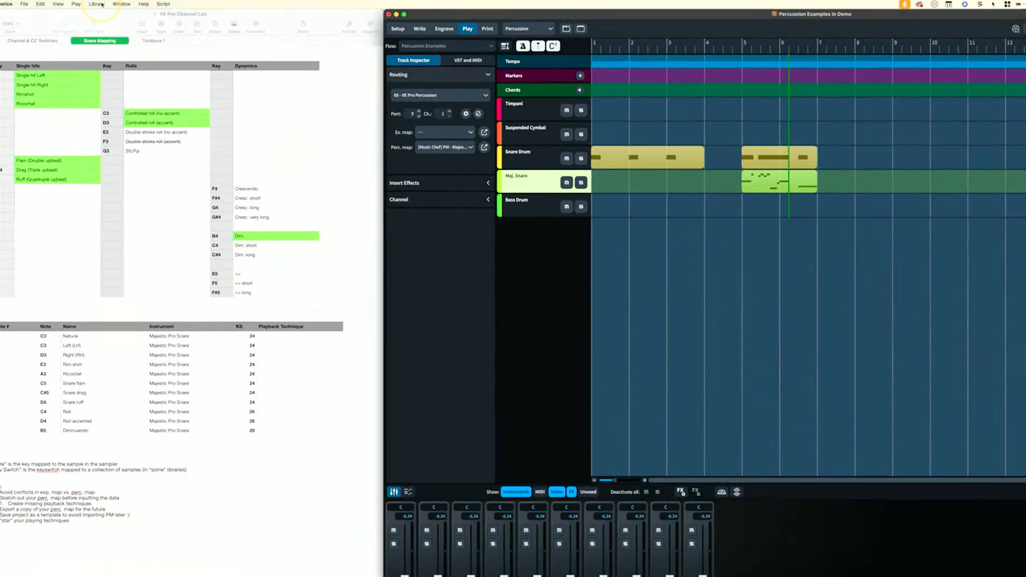
Look through the Techniques and Ornaments categories of the playback techniques editor and close it without changes
{"action": "left_click", "coordinate": [98, 4]}
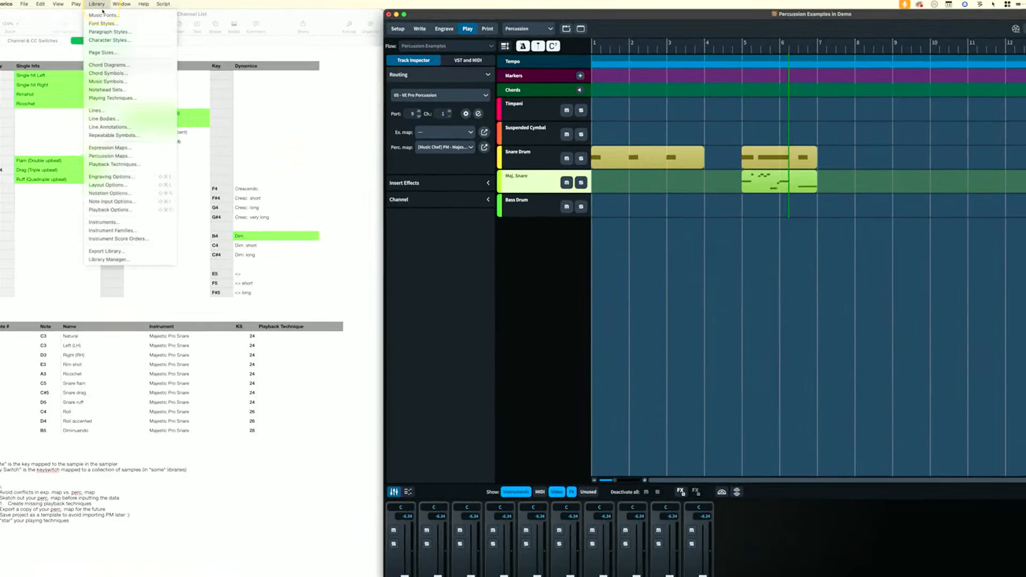
{"action": "left_click", "coordinate": [112, 164]}
{"action": "scroll", "coordinate": [329, 235], "scroll_direction": "down", "scroll_amount": 10}
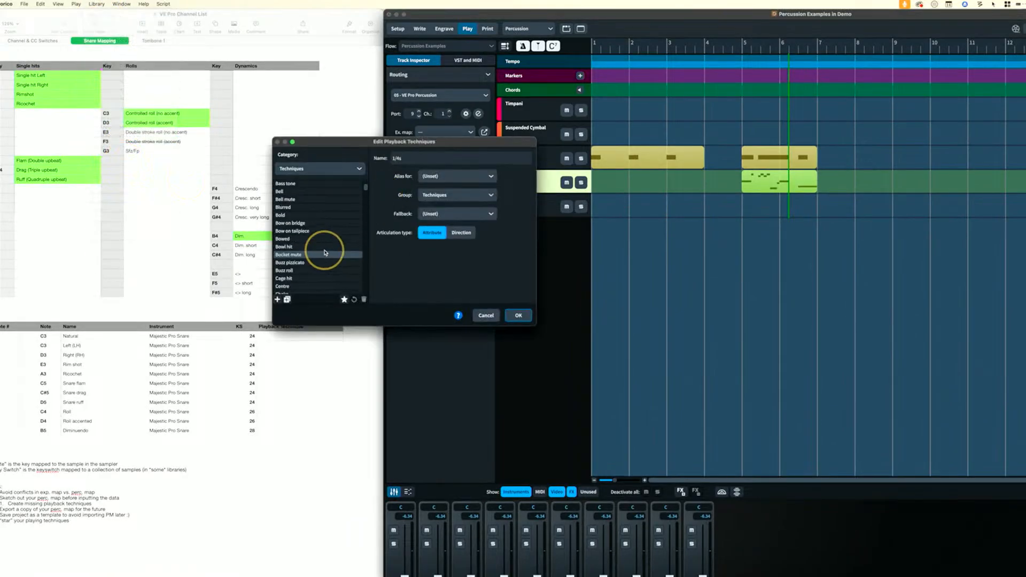
{"action": "scroll", "coordinate": [325, 248], "scroll_direction": "up", "scroll_amount": 10}
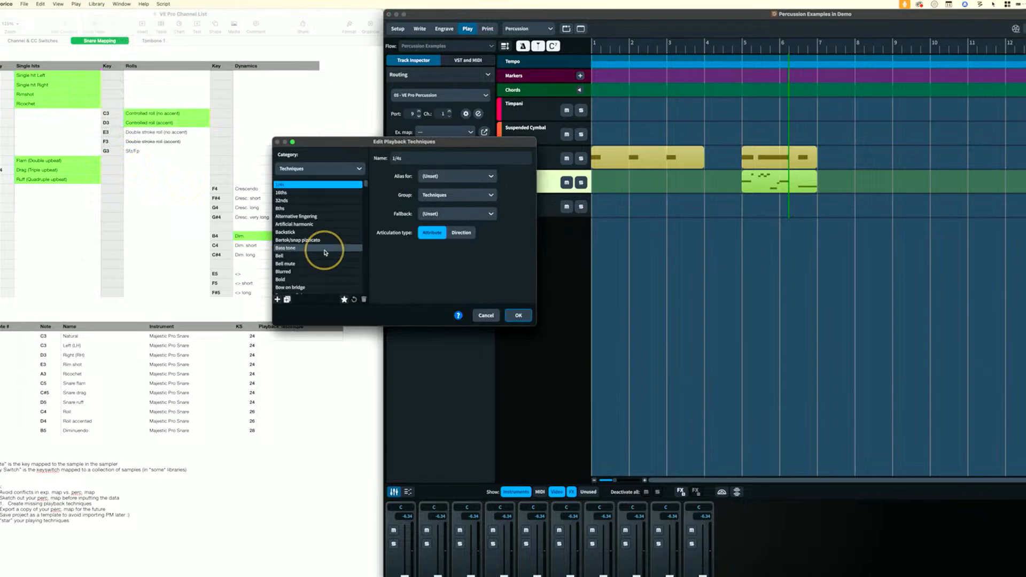
{"action": "left_click", "coordinate": [291, 168]}
{"action": "left_click", "coordinate": [299, 200]}
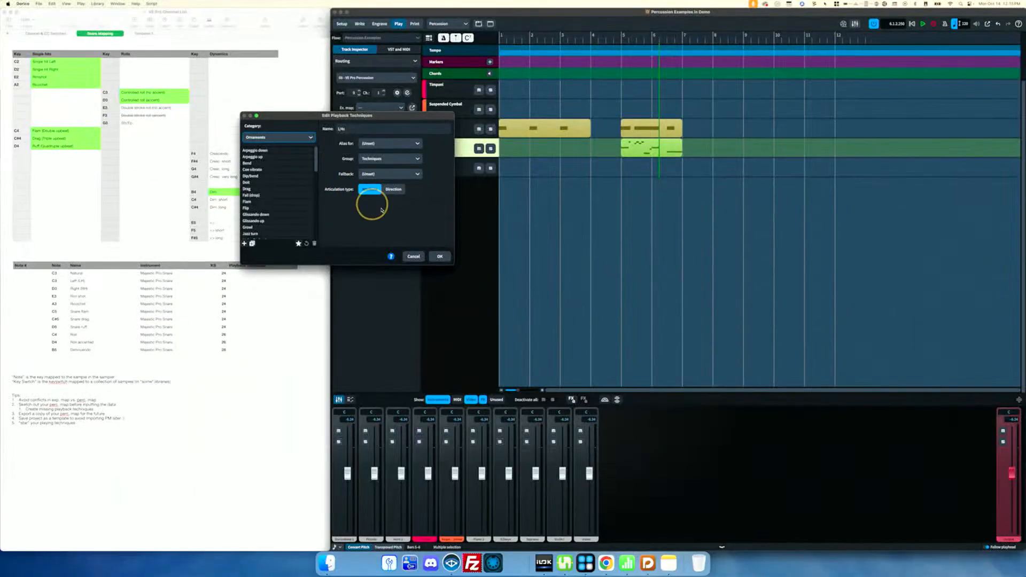
{"action": "left_click", "coordinate": [413, 256]}
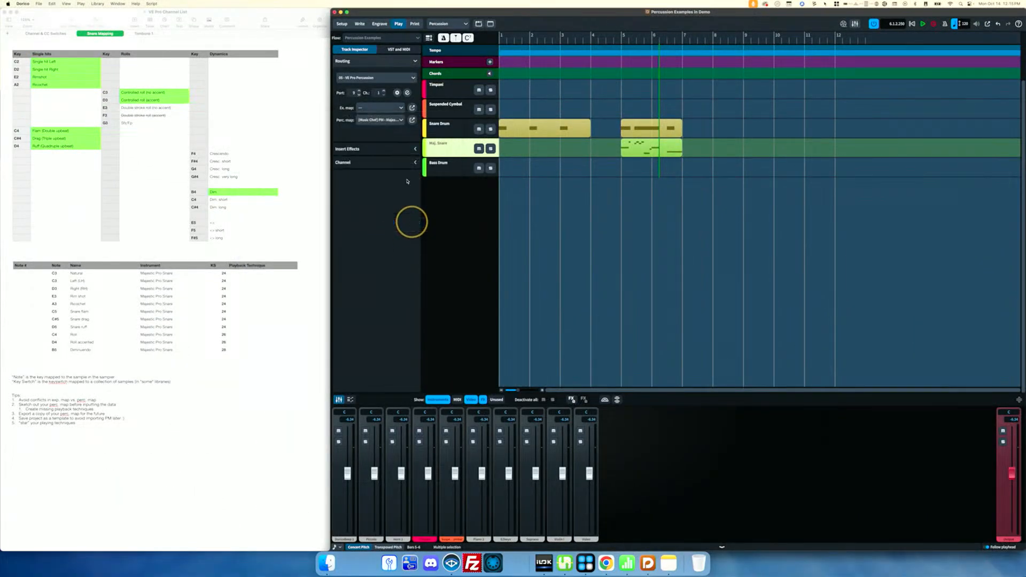
Reopen the Majestic Pro Snare percussion map, try renaming the C4 Roll note to Roll Yay, and restore its name to Roll
{"action": "left_click", "coordinate": [414, 119]}
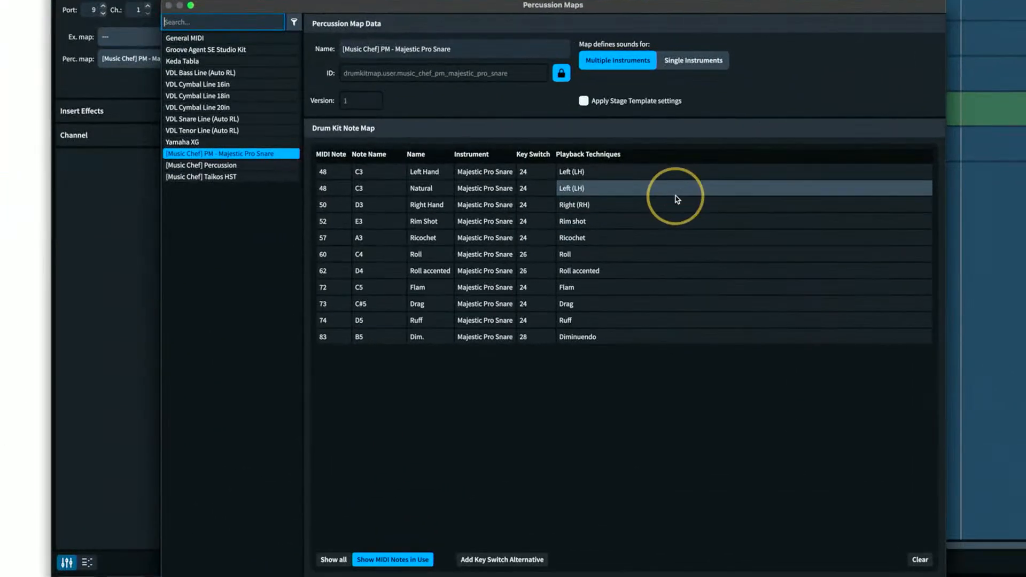
{"action": "left_click", "coordinate": [638, 237]}
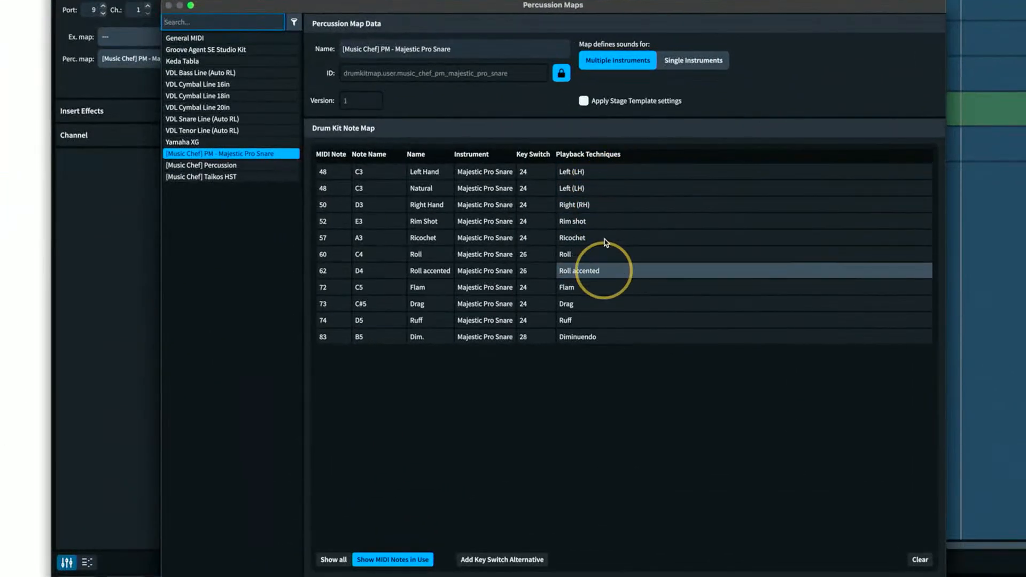
{"action": "left_click", "coordinate": [551, 258]}
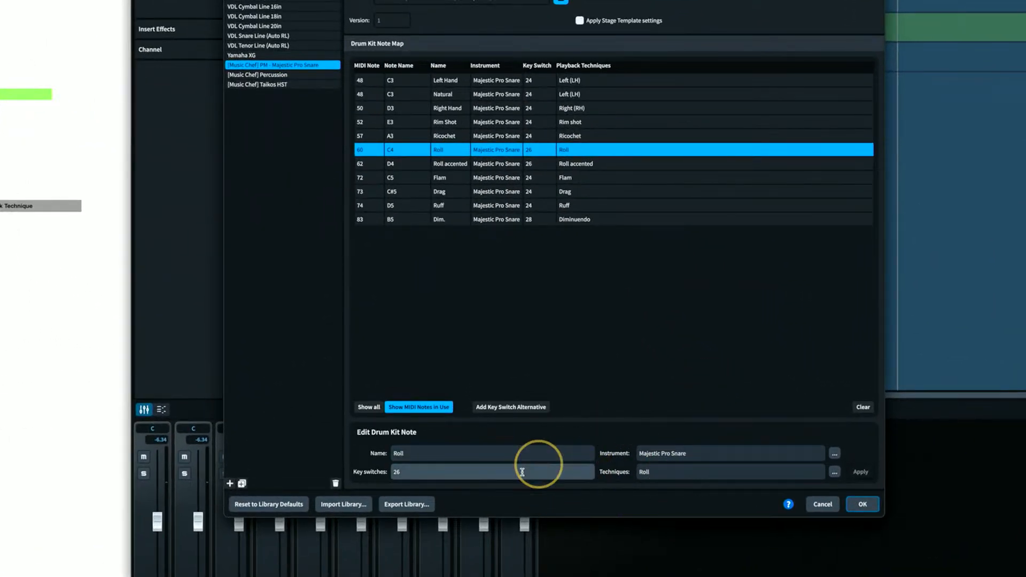
{"action": "left_click", "coordinate": [431, 454]}
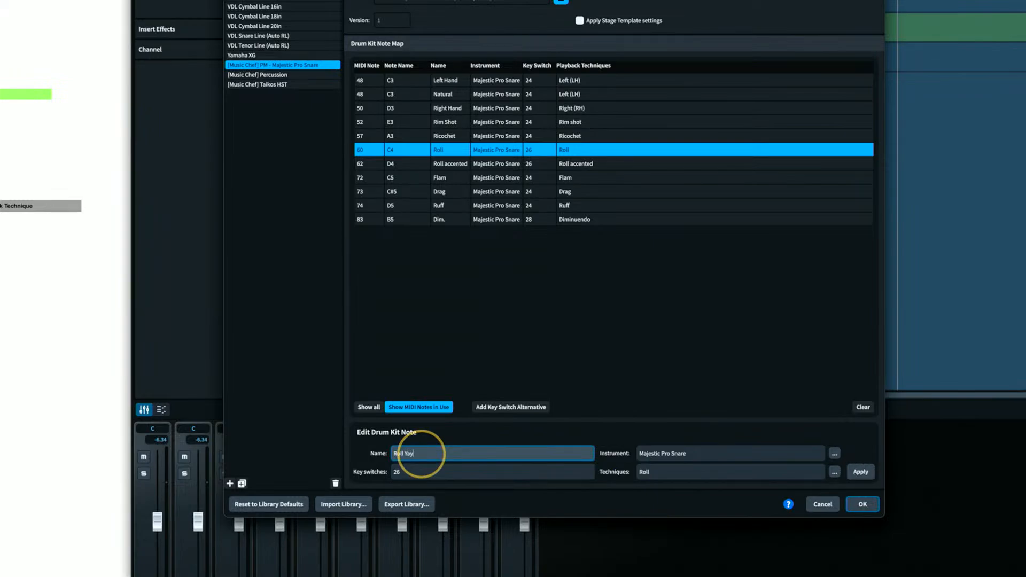
{"action": "left_click", "coordinate": [861, 472]}
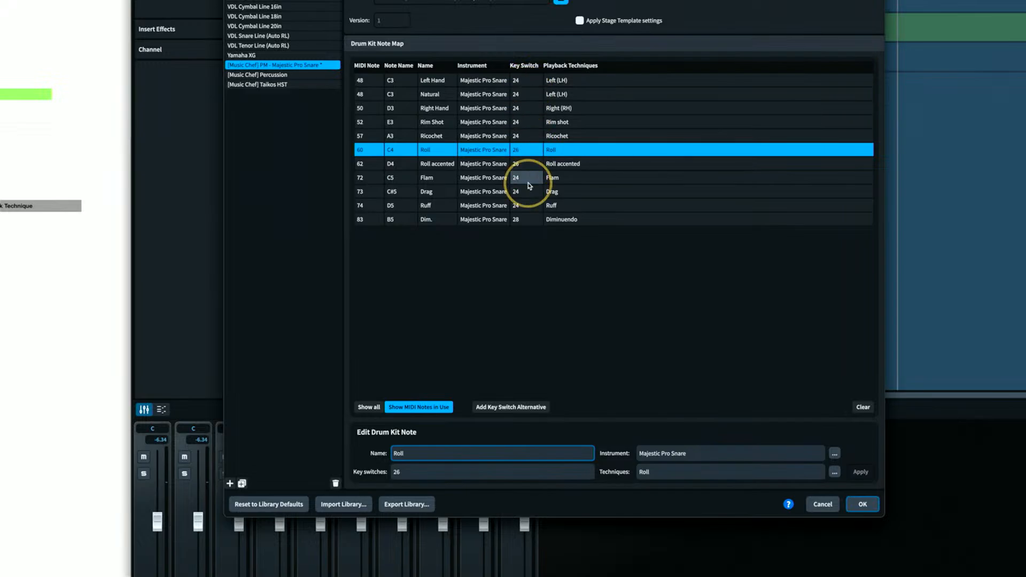
Switch to Vienna Ensemble Pro and check the Rolls and Dynamics articulations of the Majestic Pro Snare in the SINE Player
{"action": "key", "text": "ctrl+Right"}
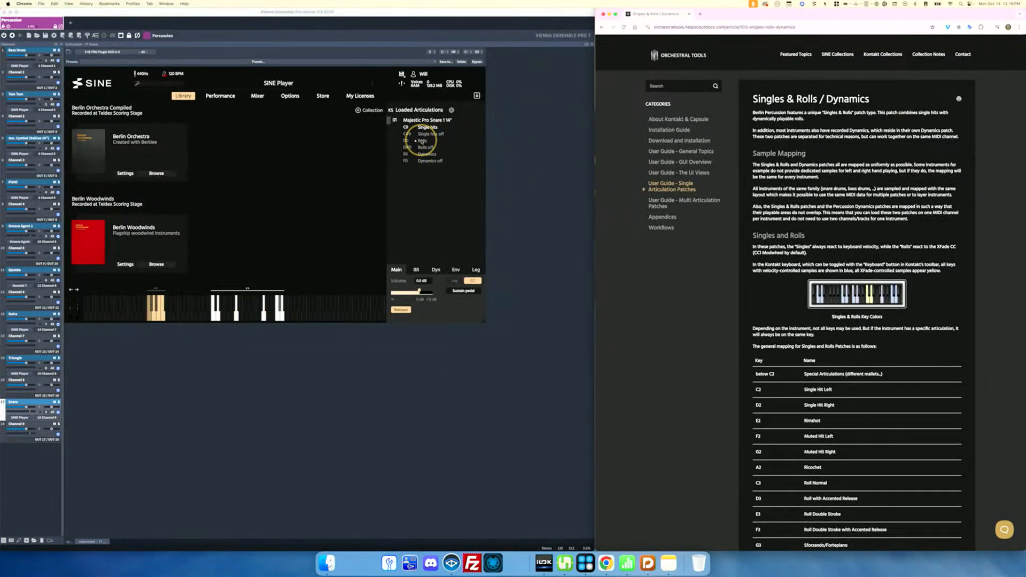
{"action": "left_click", "coordinate": [423, 141]}
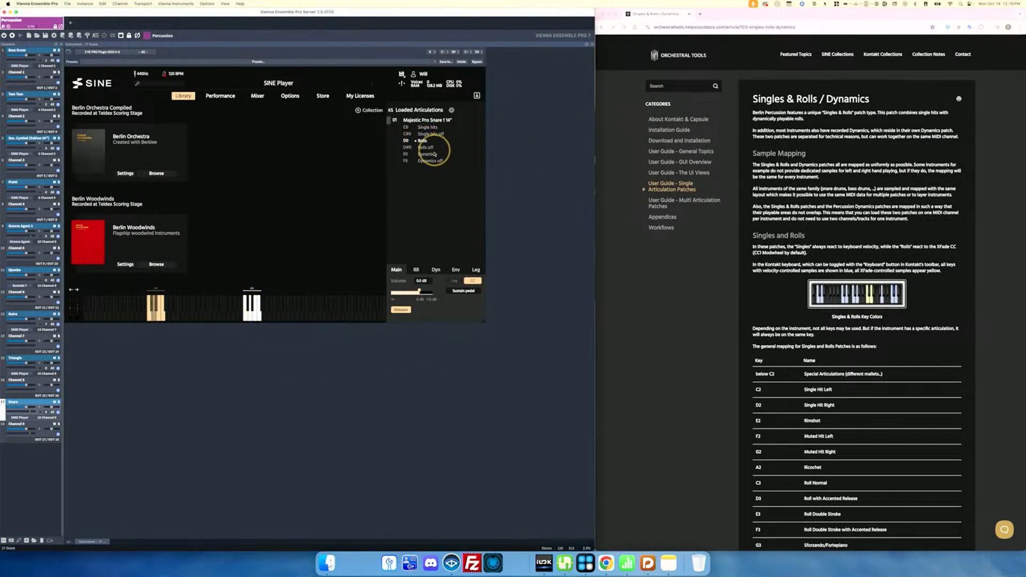
{"action": "left_click", "coordinate": [428, 155]}
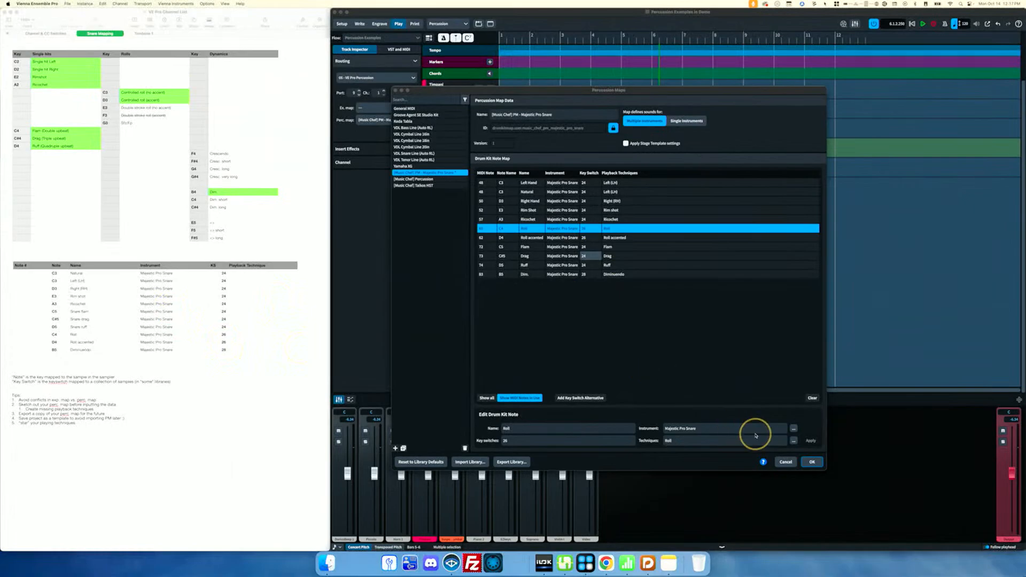
Accept the percussion map in Dorico, return to Write mode, and play back the Maj. Snare passage in bars 5 and 6
{"action": "left_click", "coordinate": [811, 463]}
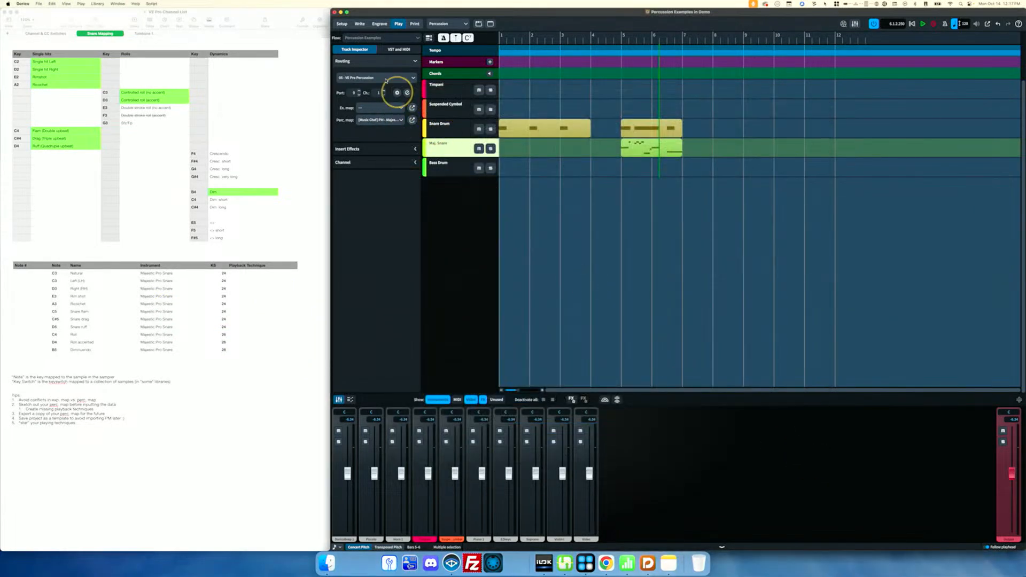
{"action": "left_click", "coordinate": [360, 23]}
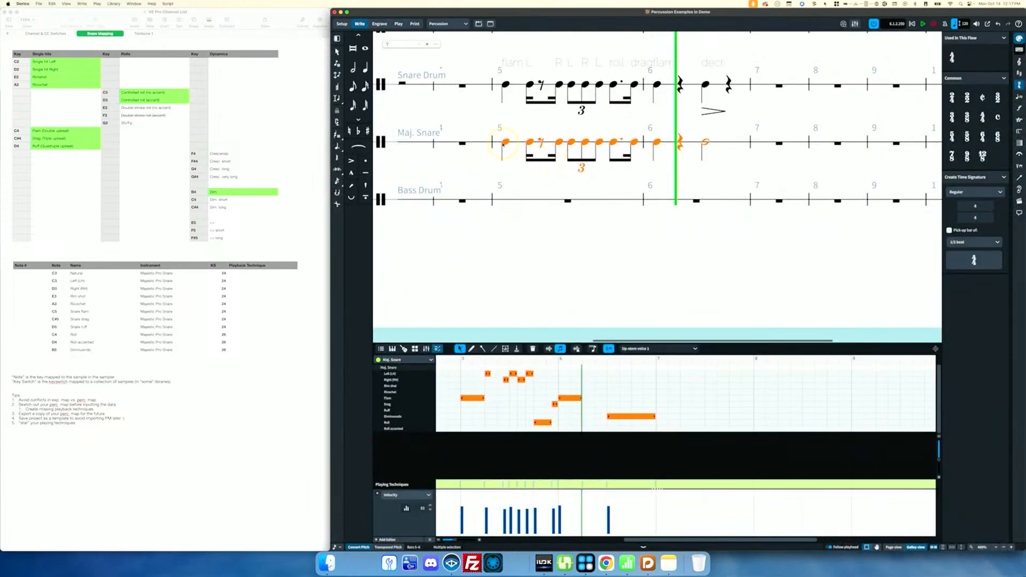
{"action": "left_click", "coordinate": [505, 142]}
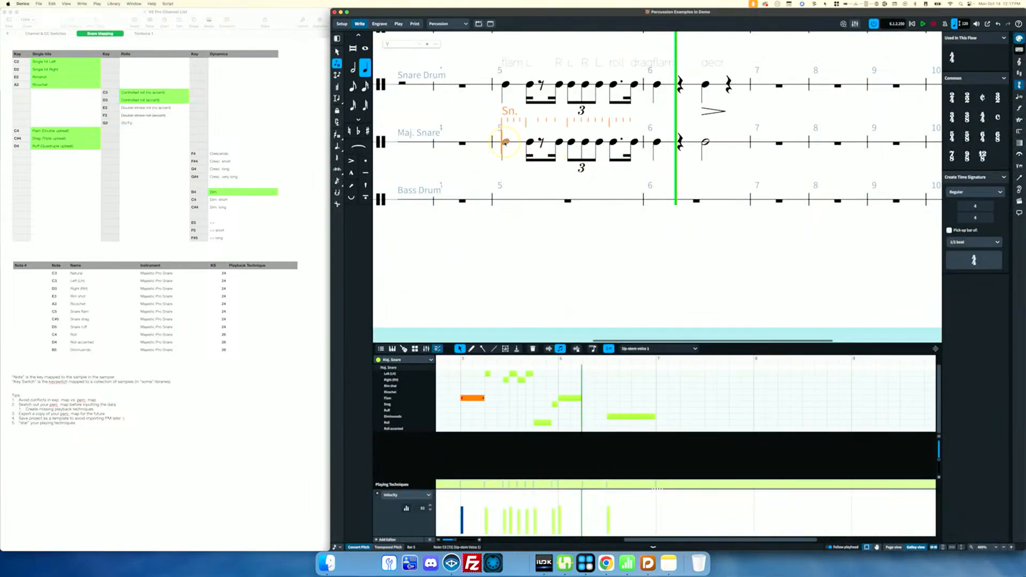
{"action": "key", "text": "super+shift+a"}
{"action": "key", "text": "super+shift+a"}
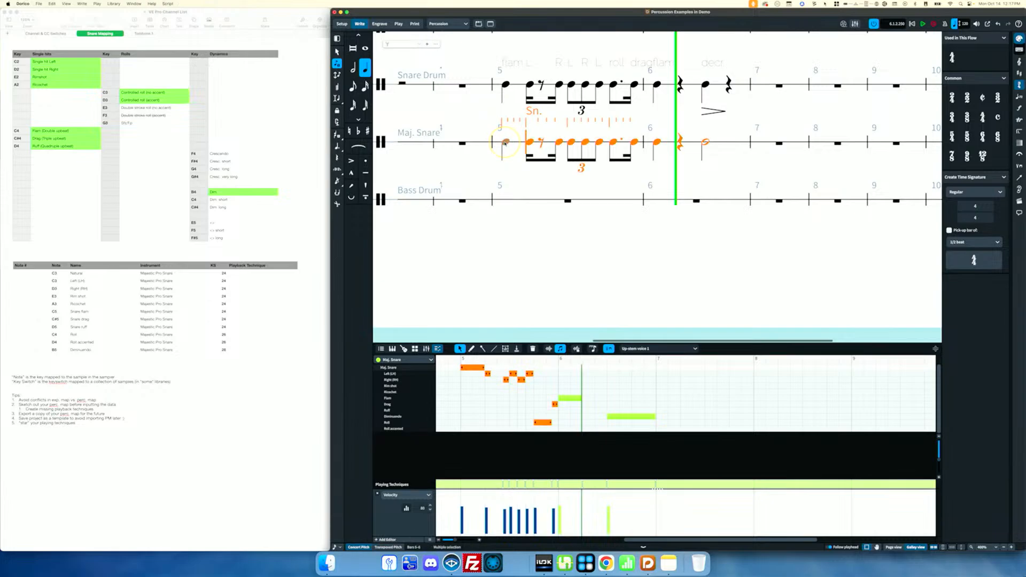
{"action": "key", "text": "space"}
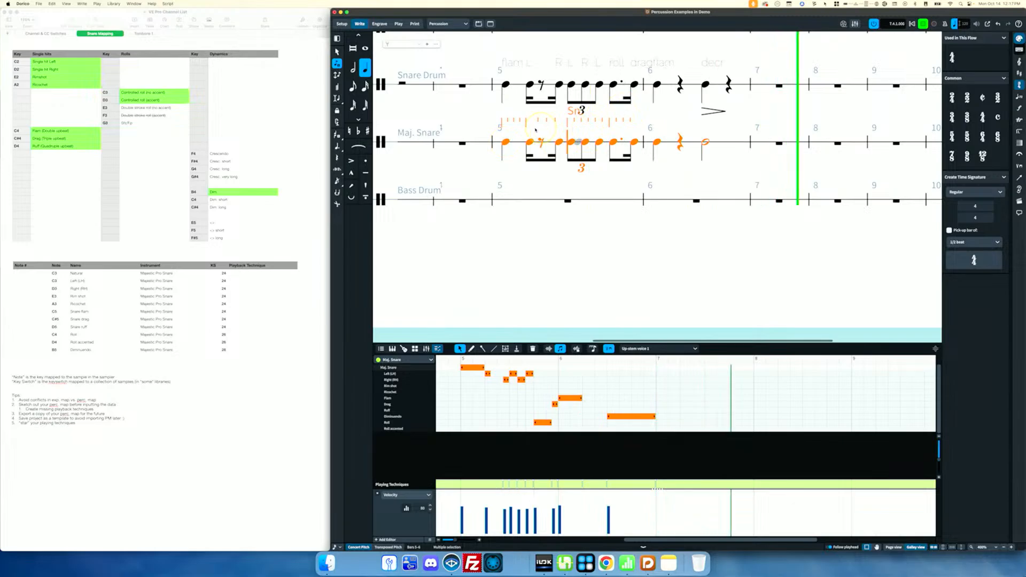
{"action": "left_click", "coordinate": [622, 197]}
{"action": "key", "text": "space"}
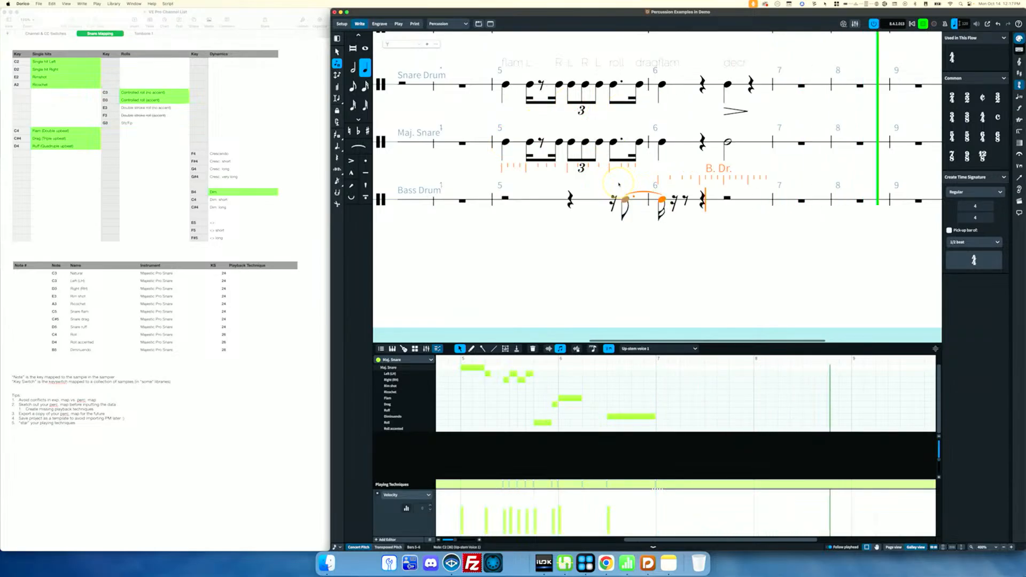
Clear the selection of the Bass Drum notes, stop playback, and go back to the start of the score
{"action": "key", "text": "Escape"}
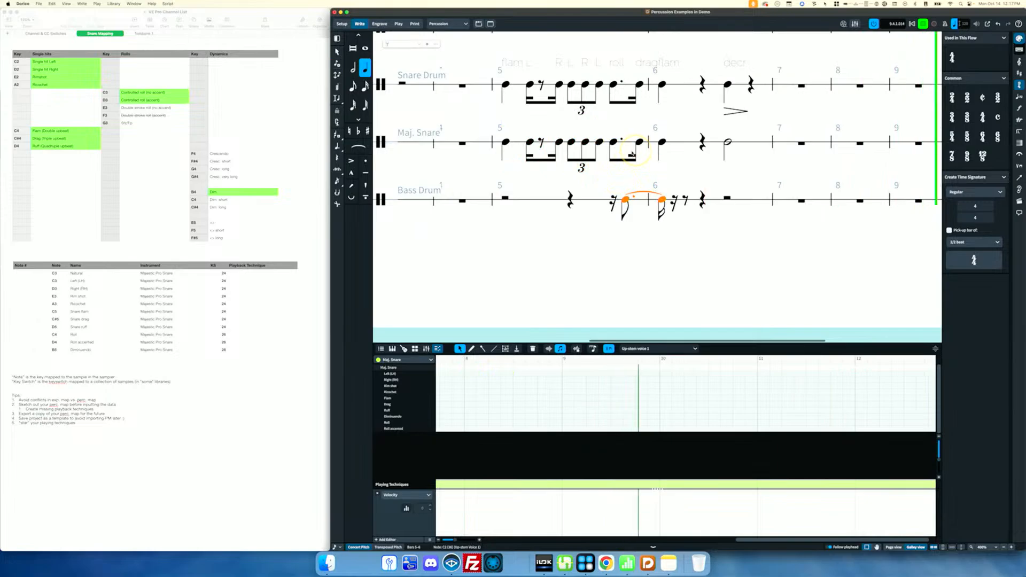
{"action": "key", "text": "Escape"}
{"action": "key", "text": "space"}
{"action": "scroll", "coordinate": [644, 163], "scroll_direction": "left", "scroll_amount": 15}
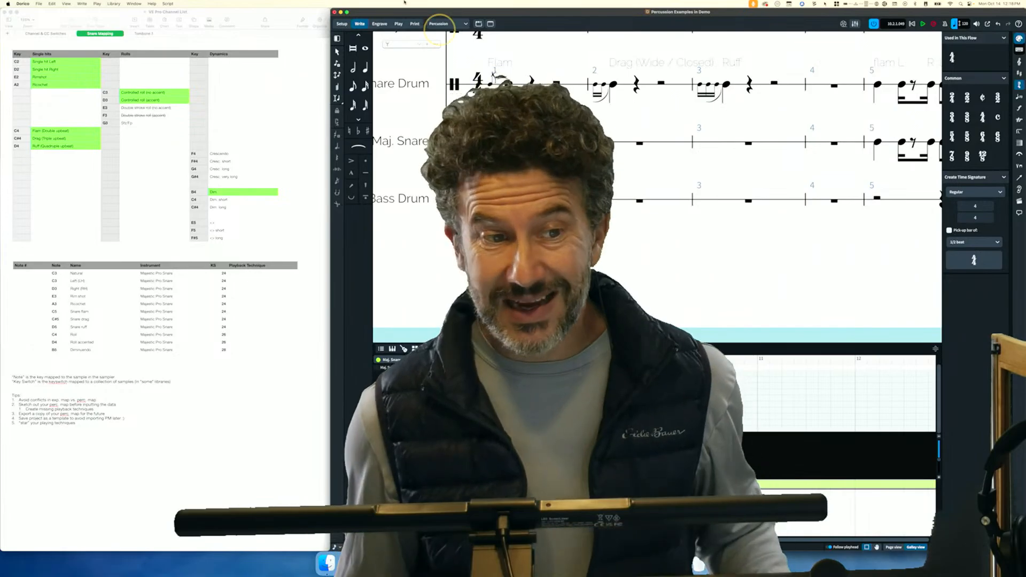
Switch to Play mode, review the Maj. Snare track's percussion map, and close it without changes
{"action": "left_click", "coordinate": [398, 24]}
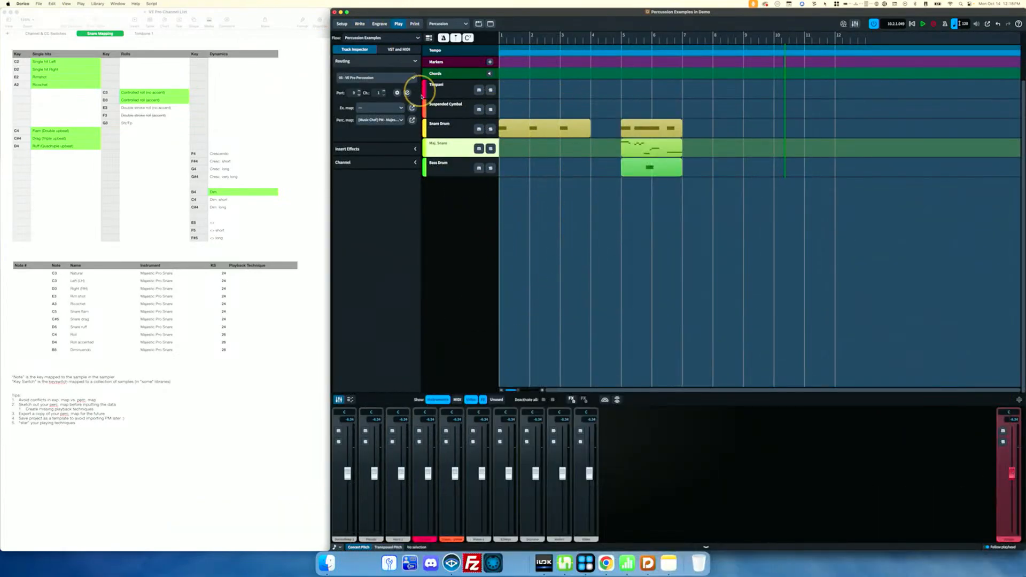
{"action": "left_click", "coordinate": [412, 120]}
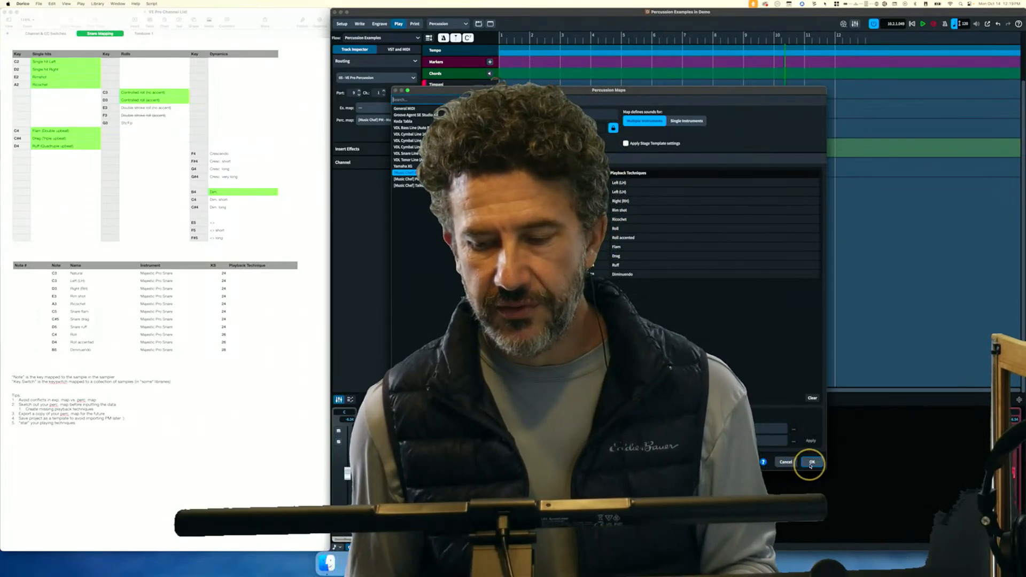
{"action": "left_click", "coordinate": [791, 463]}
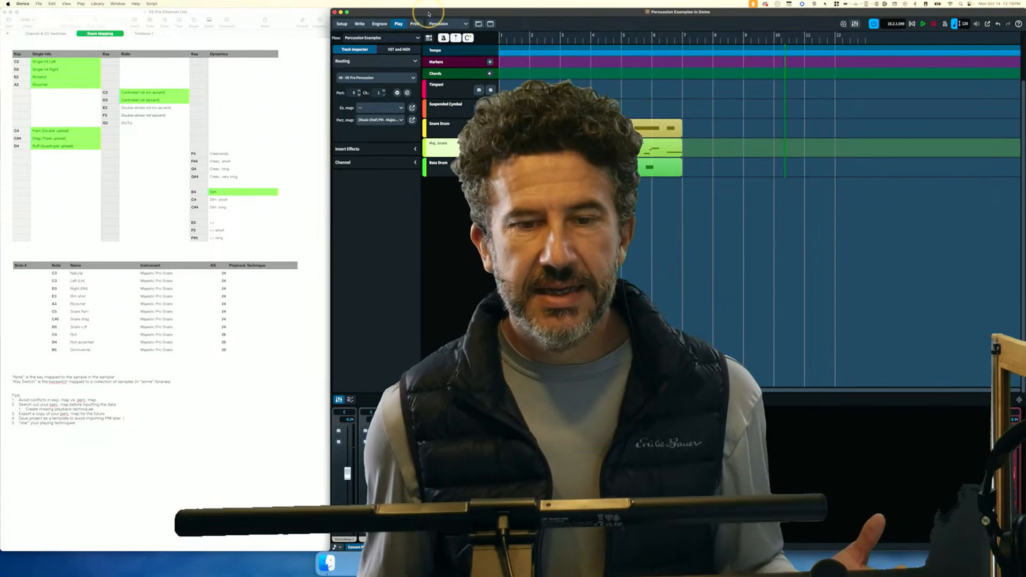
{"action": "left_click", "coordinate": [122, 3]}
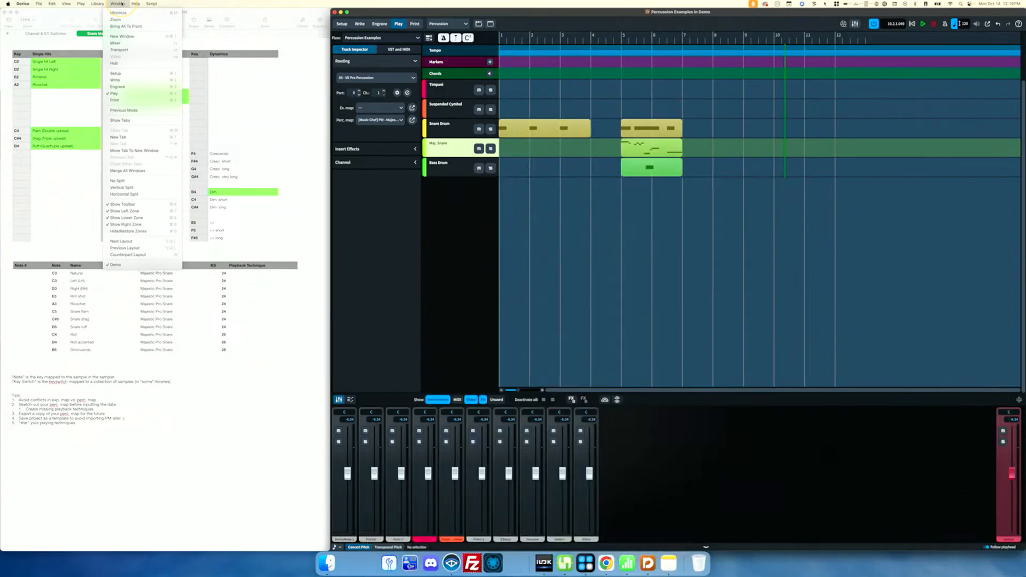
{"action": "mouse_move", "coordinate": [136, 4]}
{"action": "left_click", "coordinate": [435, 15]}
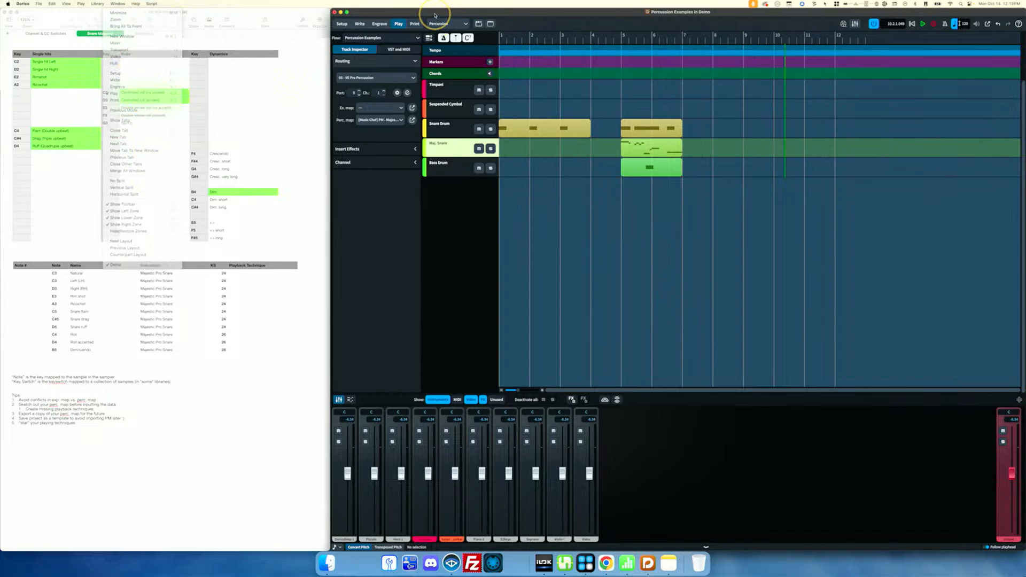
Open the playback techniques editor, inspect the Flam technique in the Ornaments category, and close the editor without changes
{"action": "left_click", "coordinate": [101, 5]}
{"action": "left_click", "coordinate": [143, 135]}
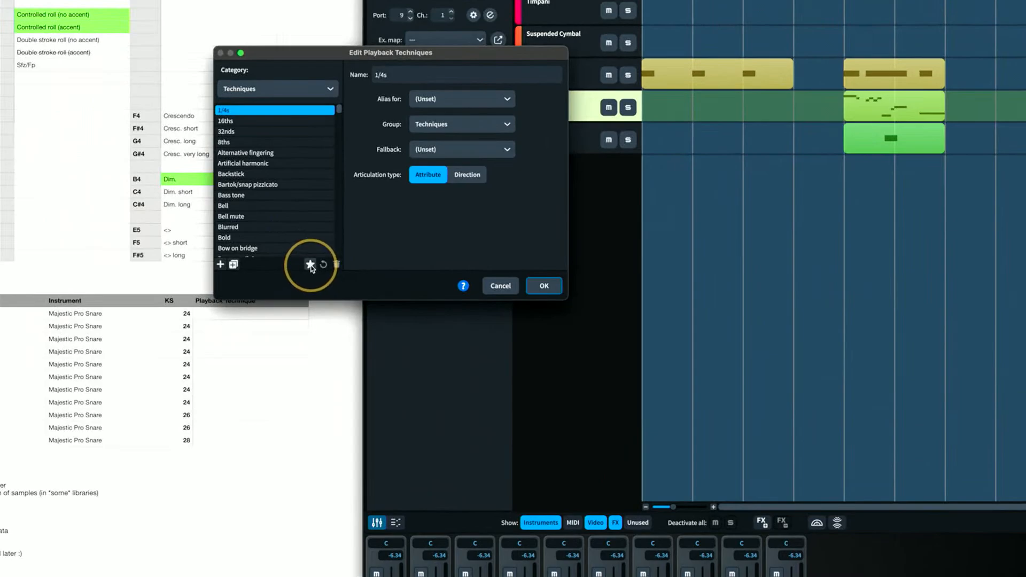
{"action": "scroll", "coordinate": [287, 211], "scroll_direction": "down", "scroll_amount": 3}
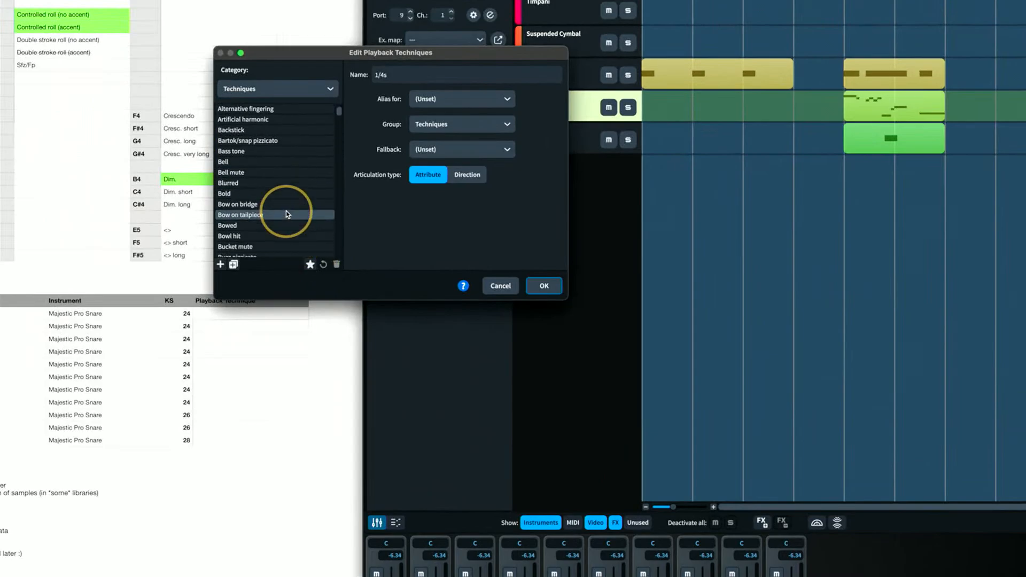
{"action": "left_click", "coordinate": [265, 84]}
{"action": "left_click", "coordinate": [256, 131]}
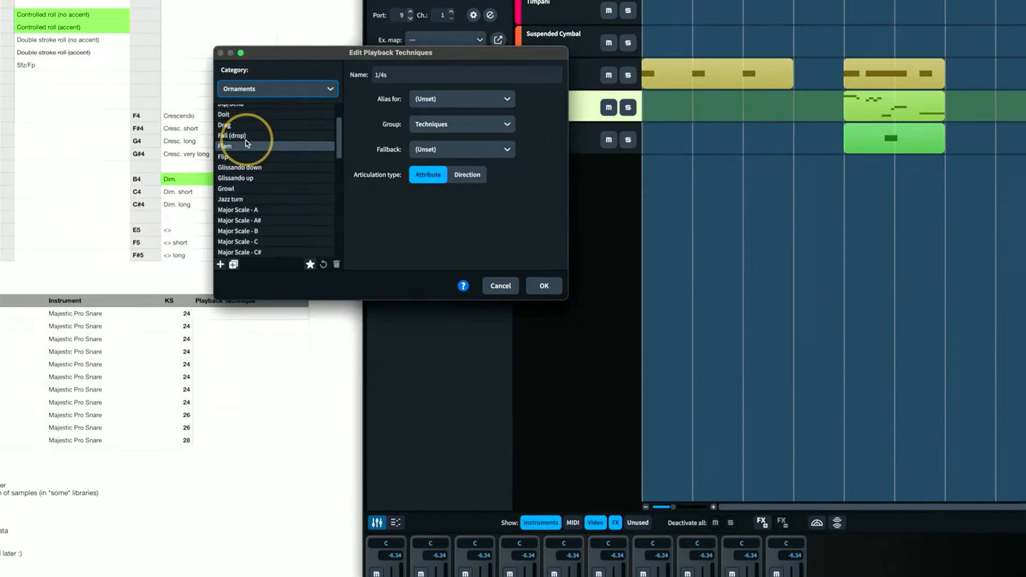
{"action": "left_click", "coordinate": [247, 144]}
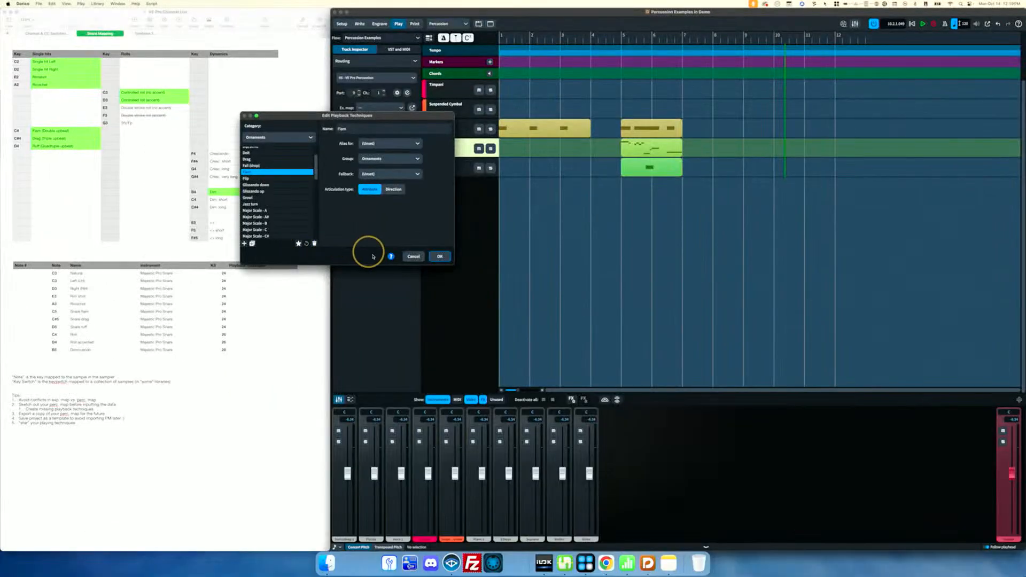
{"action": "left_click", "coordinate": [413, 257]}
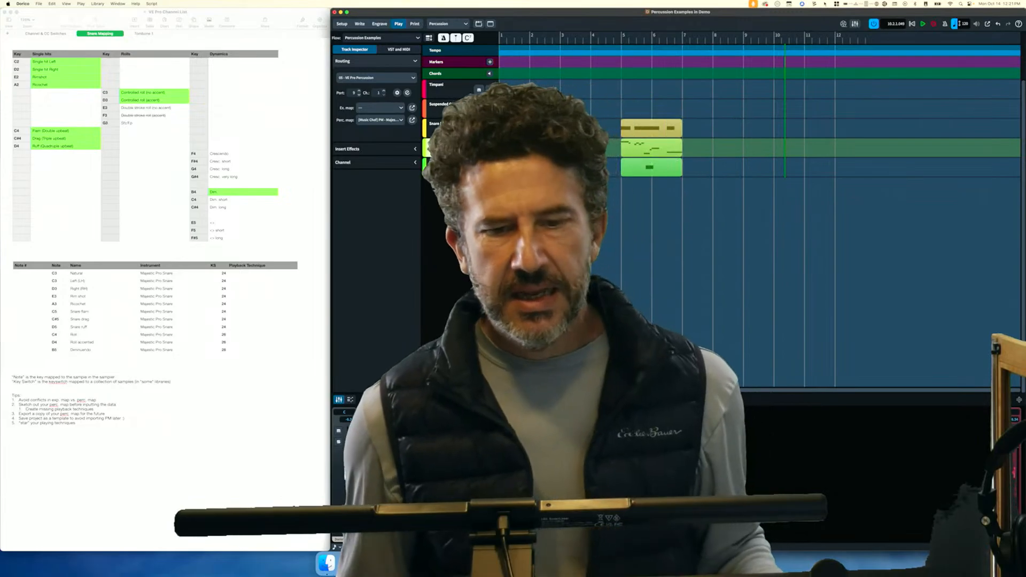
Return to Write mode and compare the Snare Drum and Maj. Snare passages in bars 5 and 6 in the percussion editor
{"action": "left_click", "coordinate": [360, 23]}
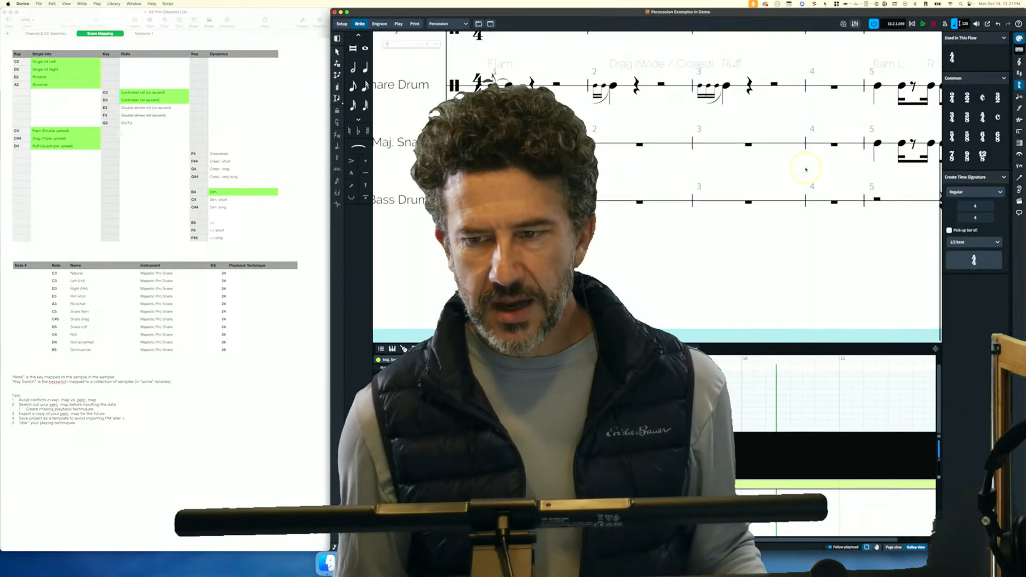
{"action": "scroll", "coordinate": [775, 177], "scroll_direction": "up", "scroll_amount": 2}
{"action": "left_click", "coordinate": [806, 169]}
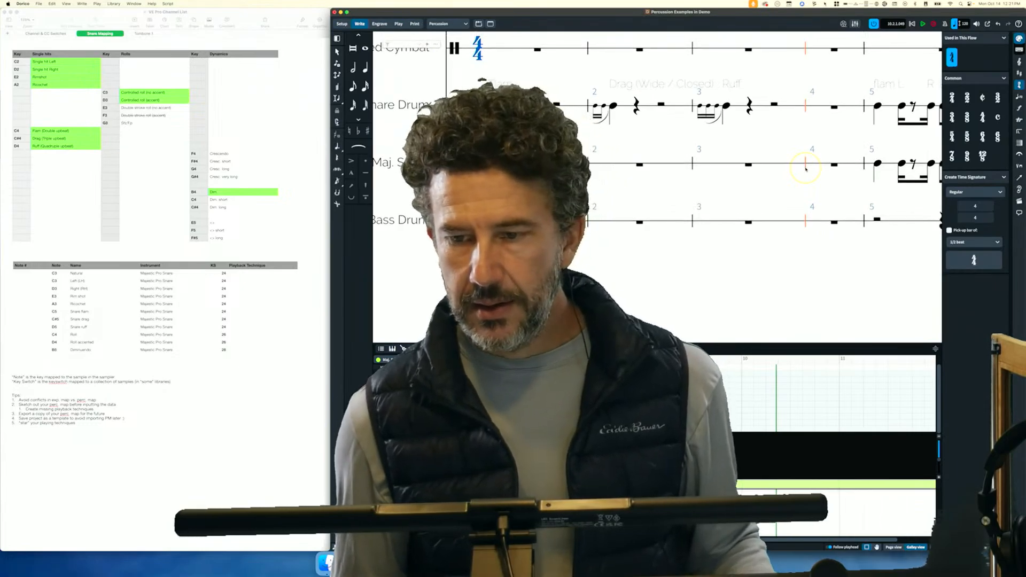
{"action": "scroll", "coordinate": [783, 184], "scroll_direction": "right", "scroll_amount": 5}
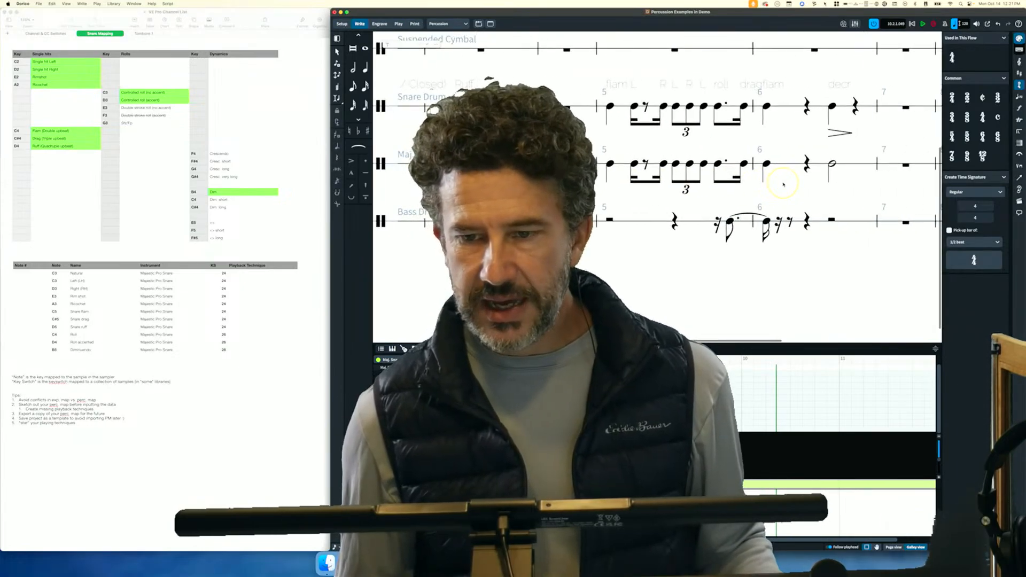
{"action": "left_click", "coordinate": [610, 164]}
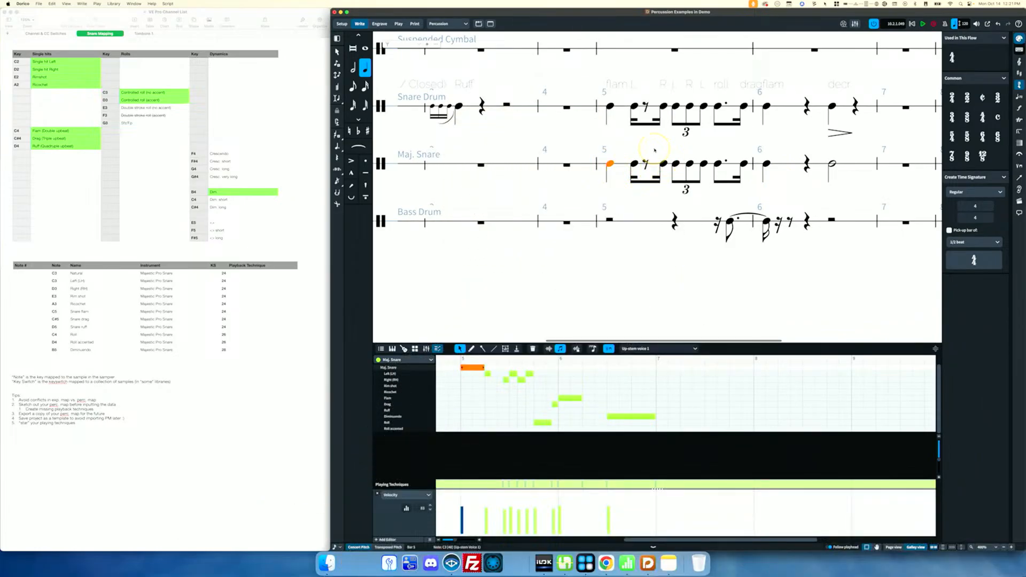
{"action": "left_click", "coordinate": [609, 106]}
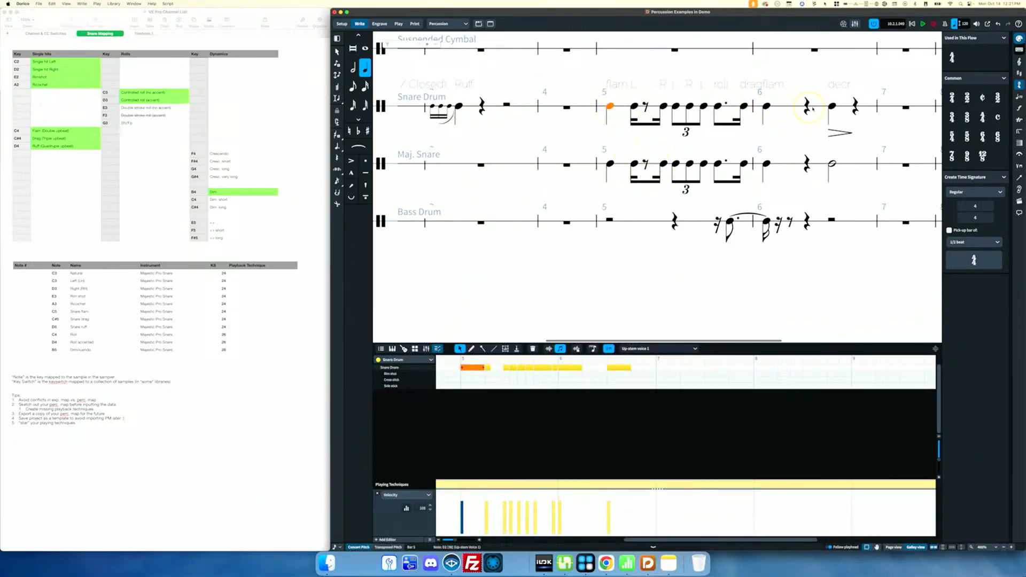
{"action": "left_click", "coordinate": [832, 105], "text": "shift"}
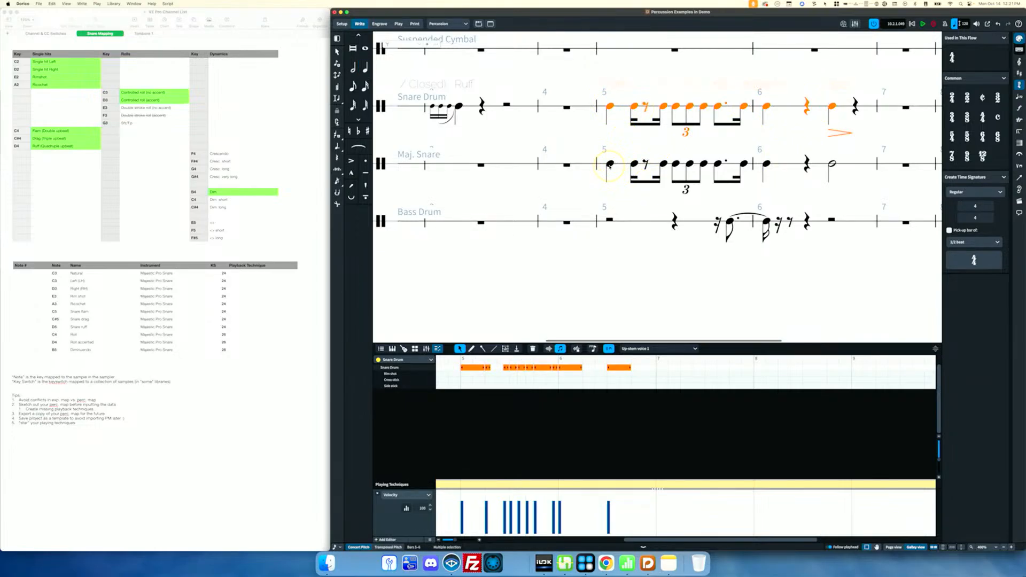
{"action": "left_click", "coordinate": [610, 163]}
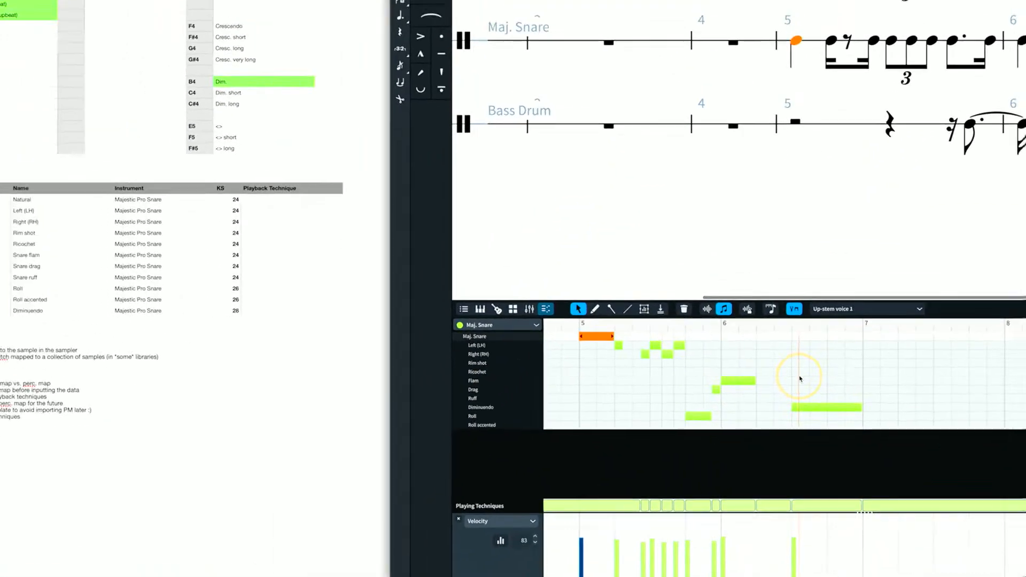
Change the Maj. Snare roll note in bar 5 to the Roll accented sound in the percussion editor
{"action": "left_click", "coordinate": [694, 412]}
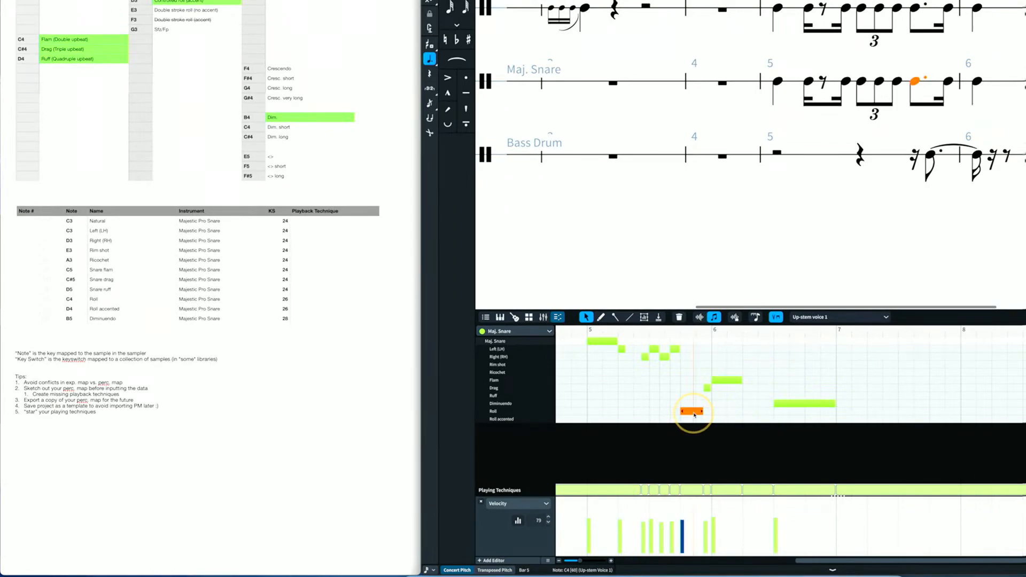
{"action": "key", "text": "alt+Down"}
{"action": "mouse_move", "coordinate": [694, 415]}
{"action": "left_mouse_down"}
{"action": "mouse_move", "coordinate": [694, 378]}
{"action": "mouse_move", "coordinate": [695, 416]}
{"action": "left_mouse_up"}
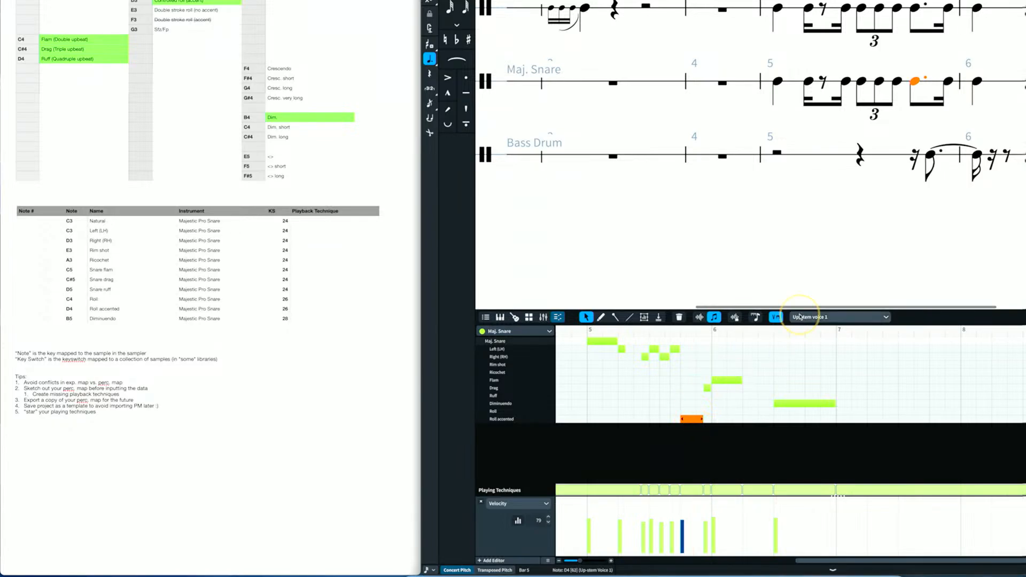